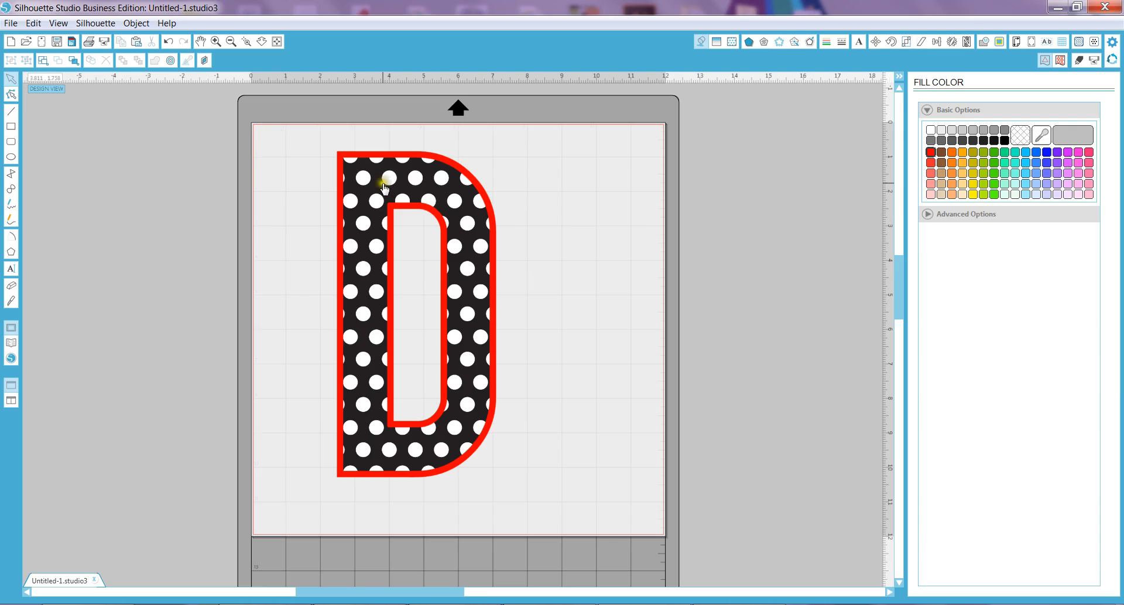
Pull the polka-dot D away from its red outline, check its font, and place it back on the outline
drag(387, 185, 595, 190)
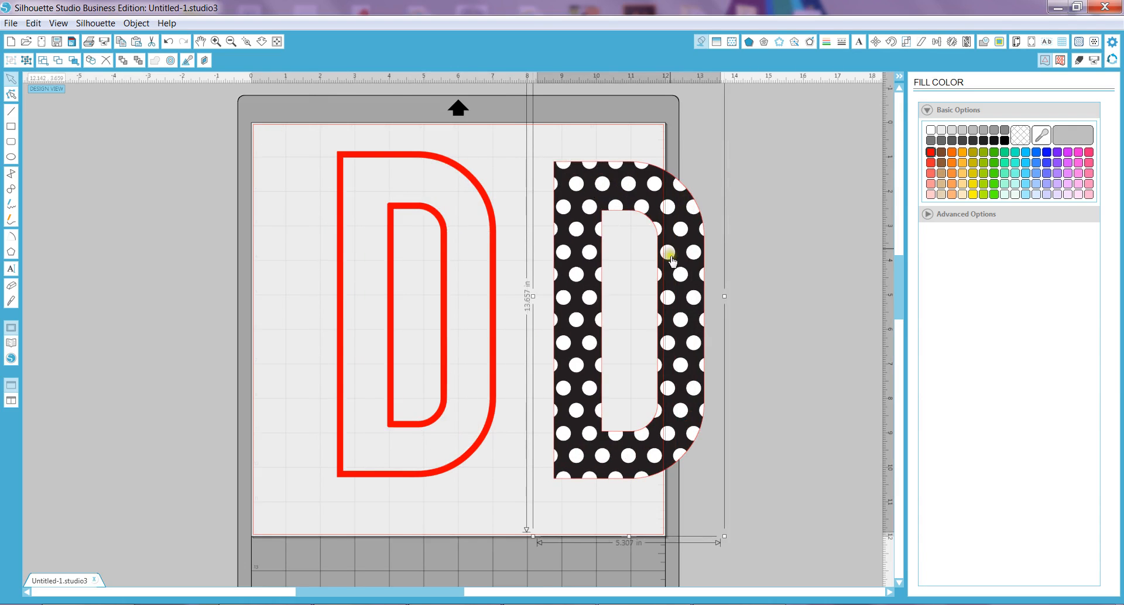
double_click(685, 293)
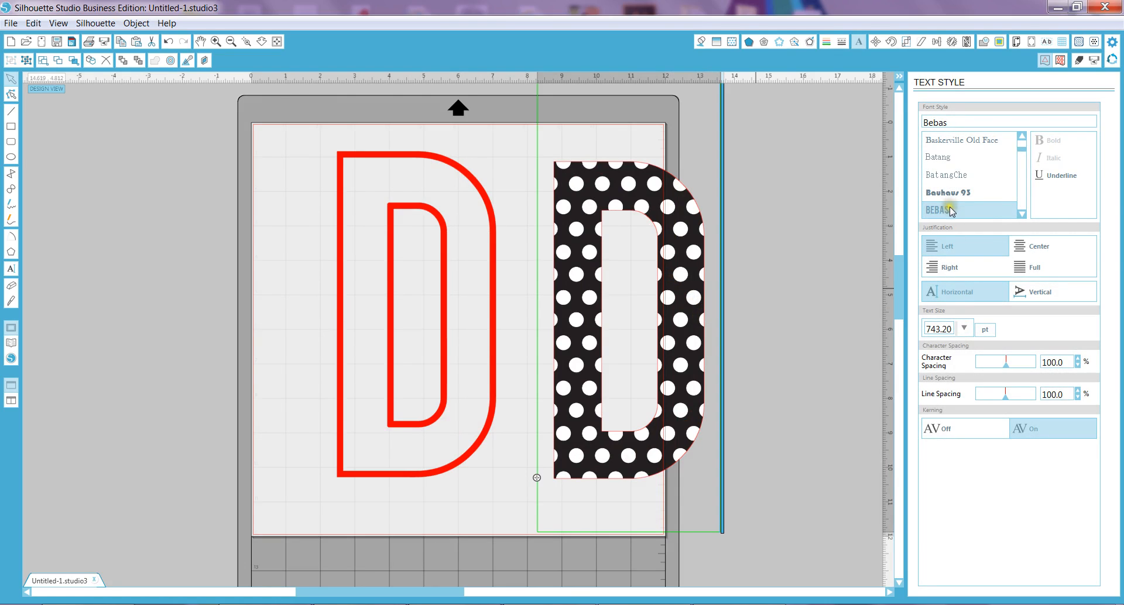
click(772, 375)
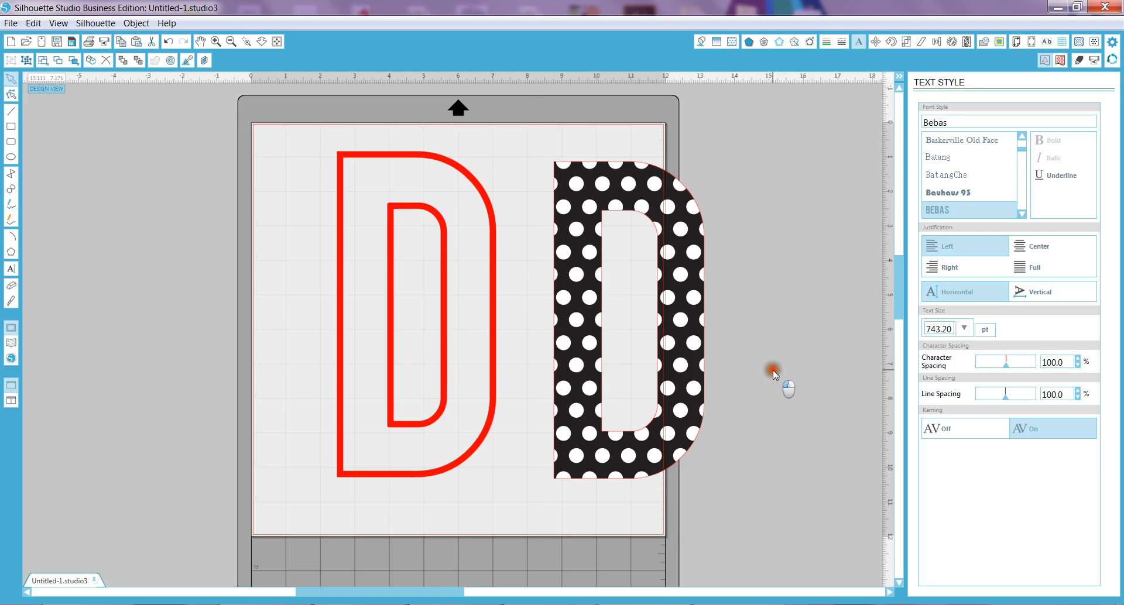
drag(651, 459, 570, 471)
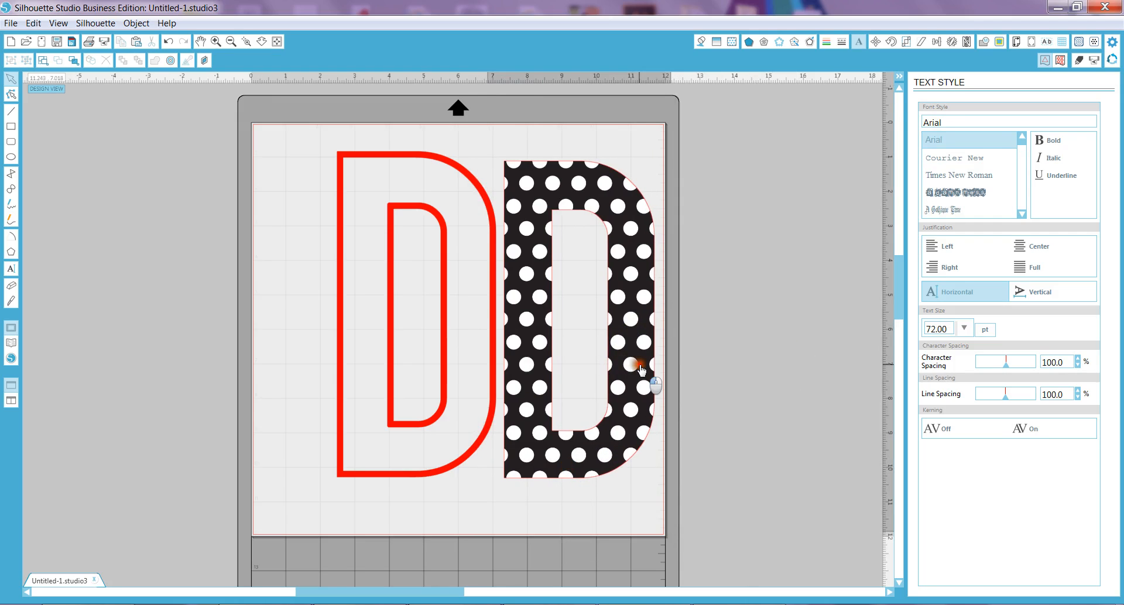
drag(632, 369, 473, 366)
Move the polka-dot D and its red outline off the page onto the empty area to its left
drag(574, 511, 301, 165)
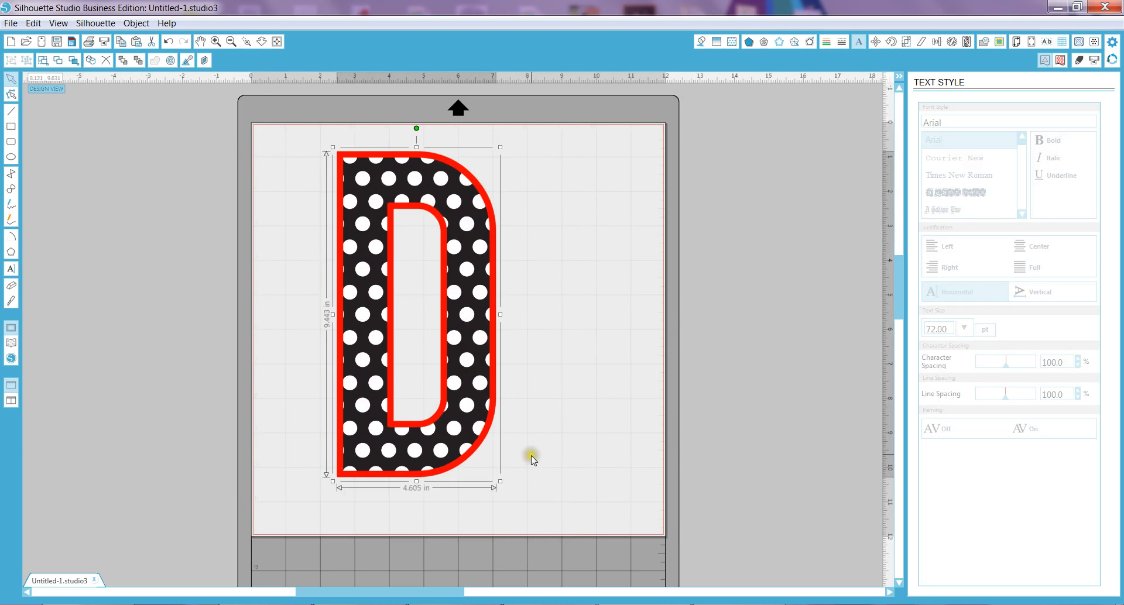
click(507, 459)
drag(464, 455, 186, 433)
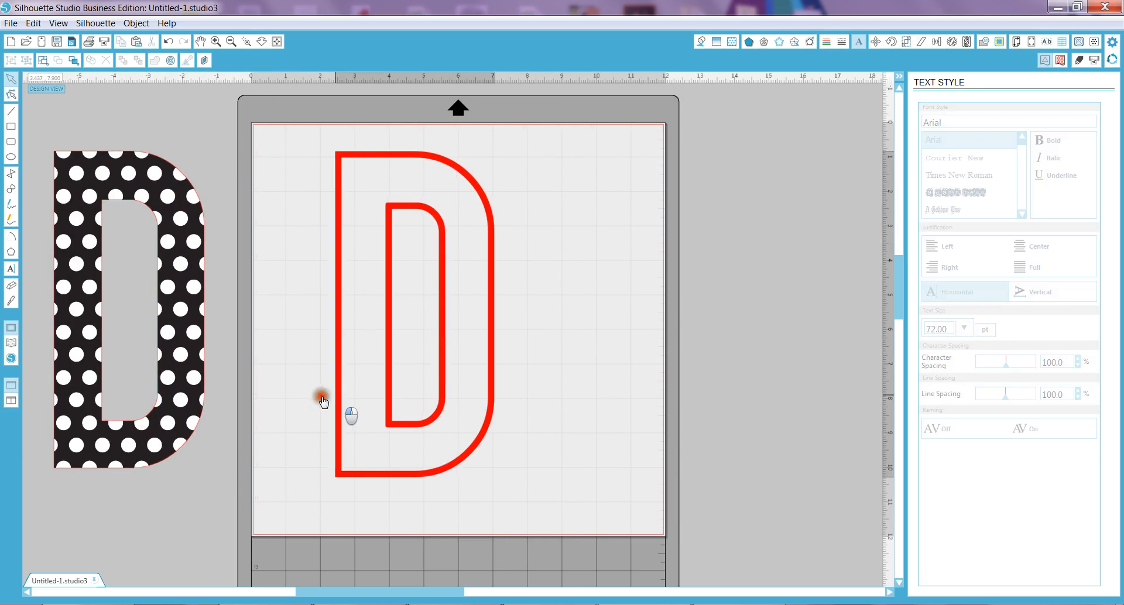
drag(331, 391, 50, 392)
click(344, 353)
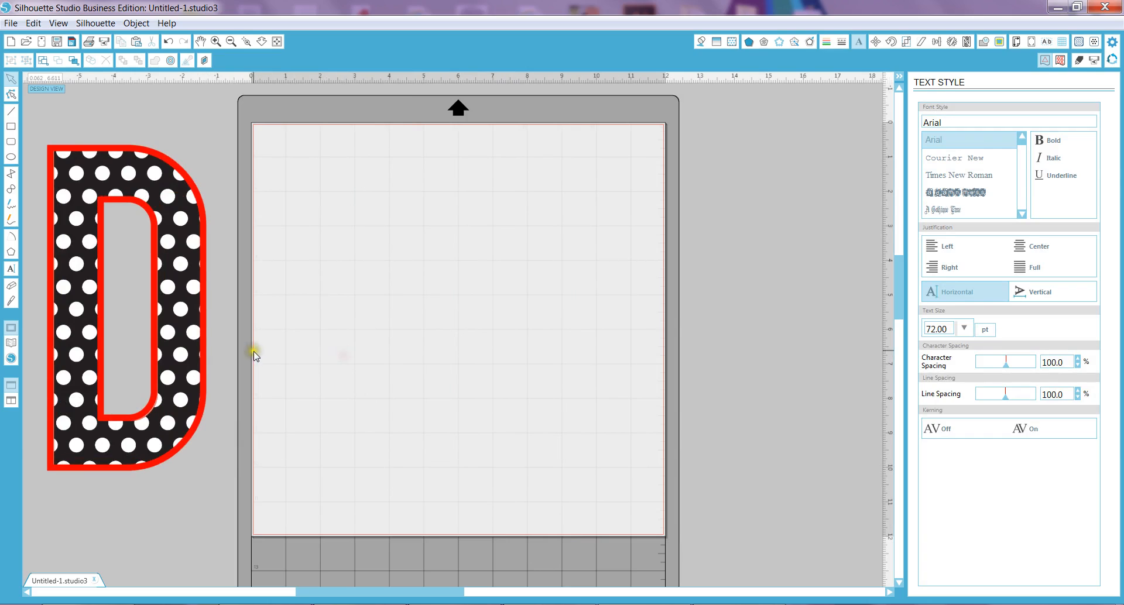
Check the requested letter and font in the Facebook comments and add the text E near the middle of the page
click(12, 270)
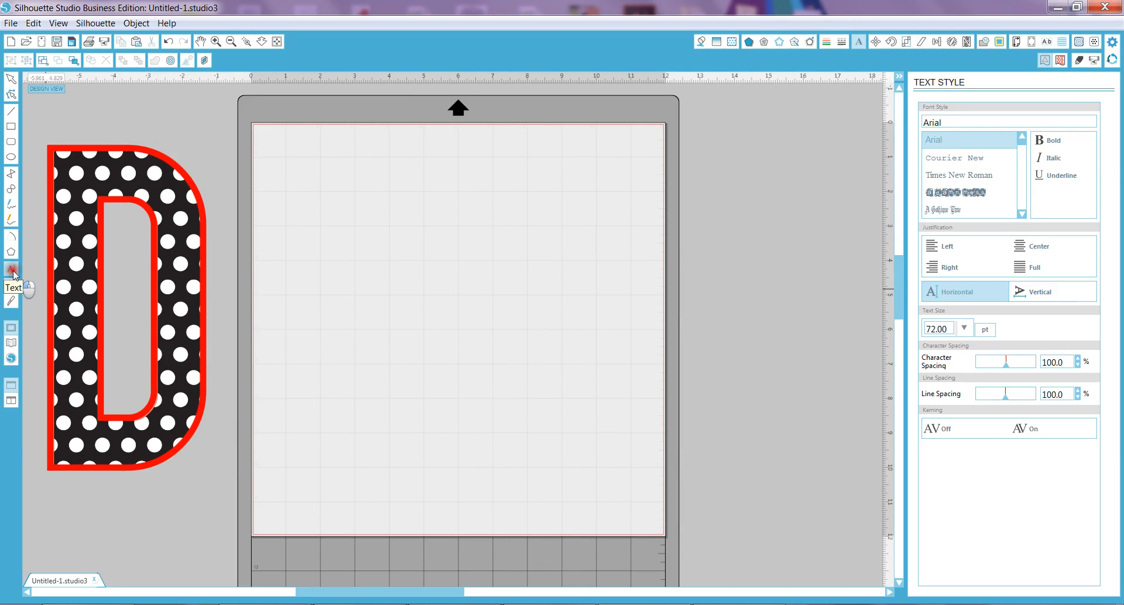
click(419, 347)
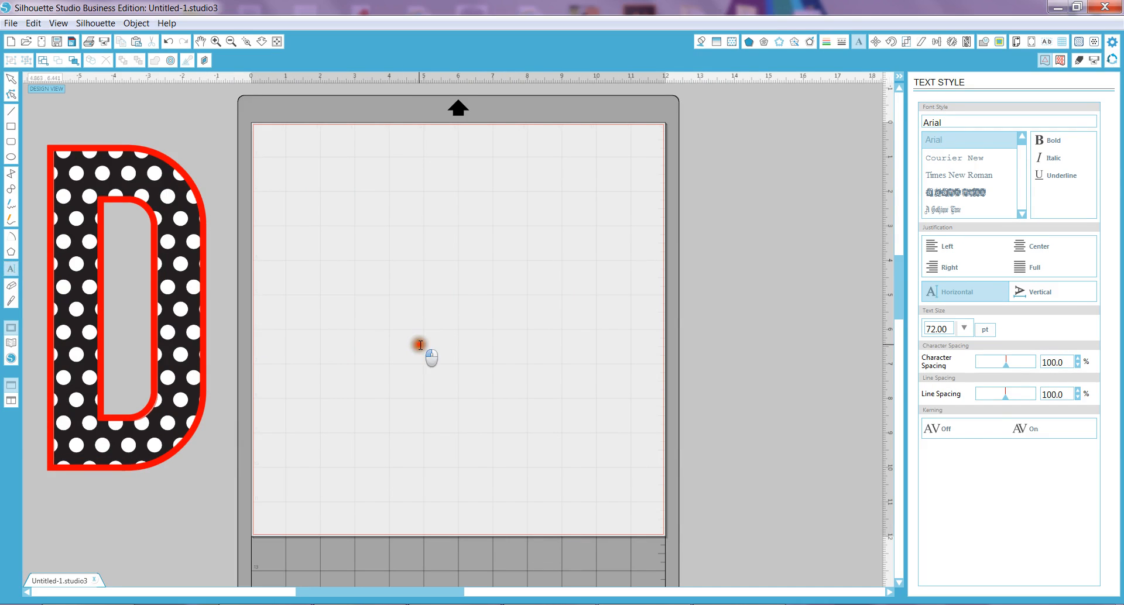
click(409, 604)
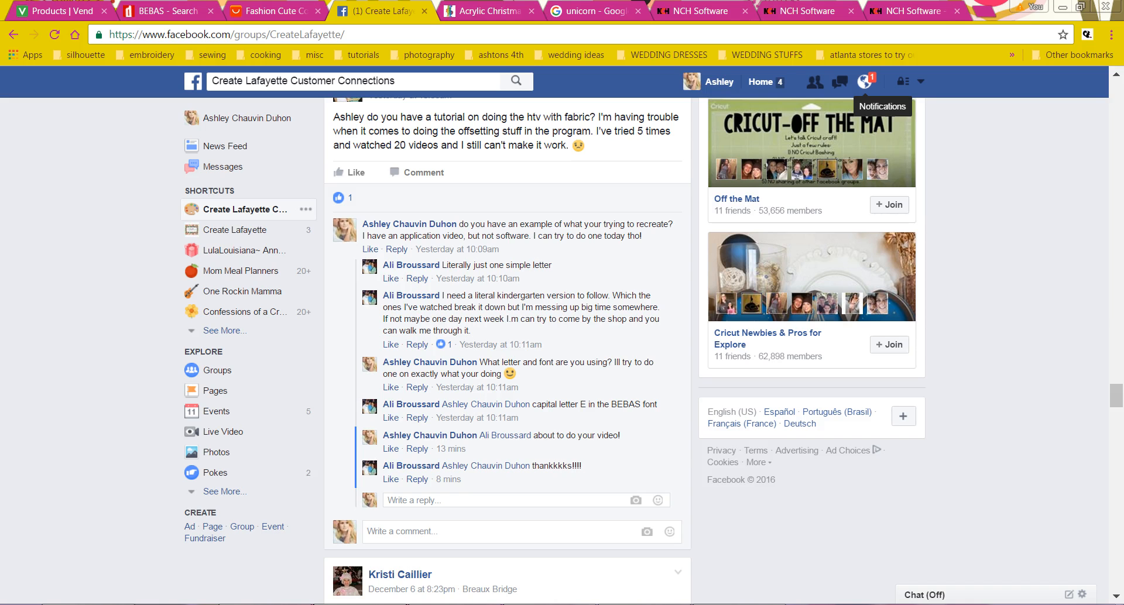
click(410, 604)
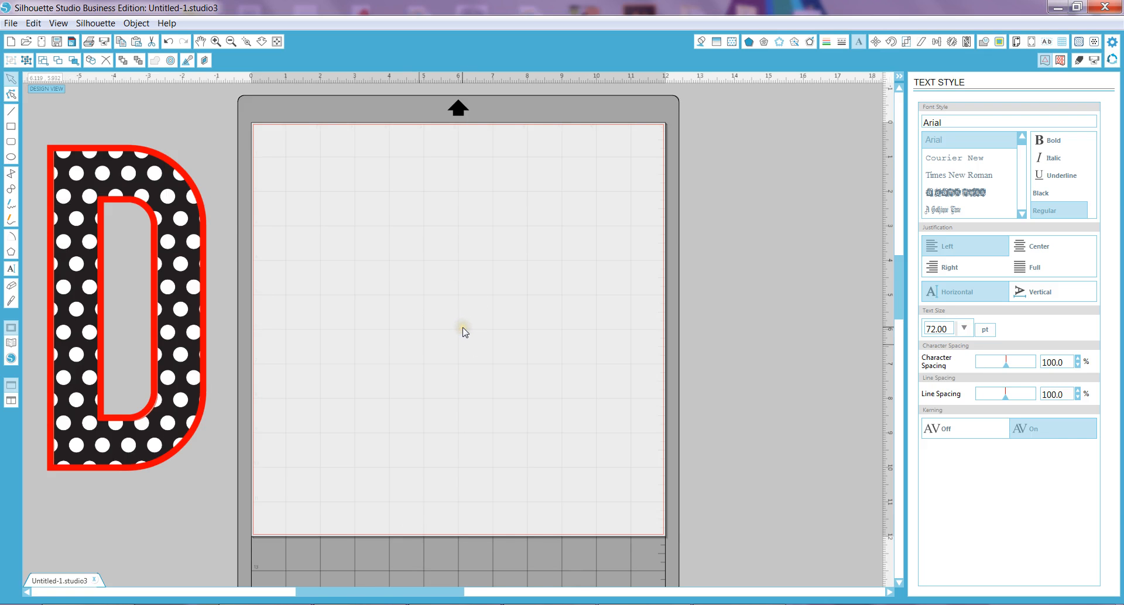
text(E)
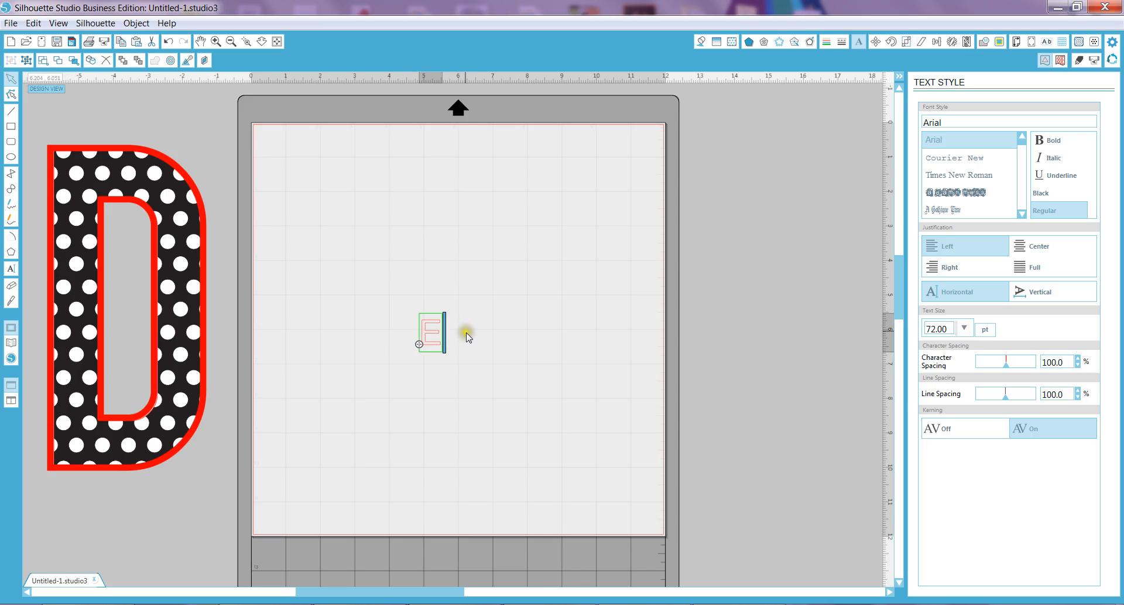
Set the font of the letter E to Bebas
drag(443, 339, 396, 349)
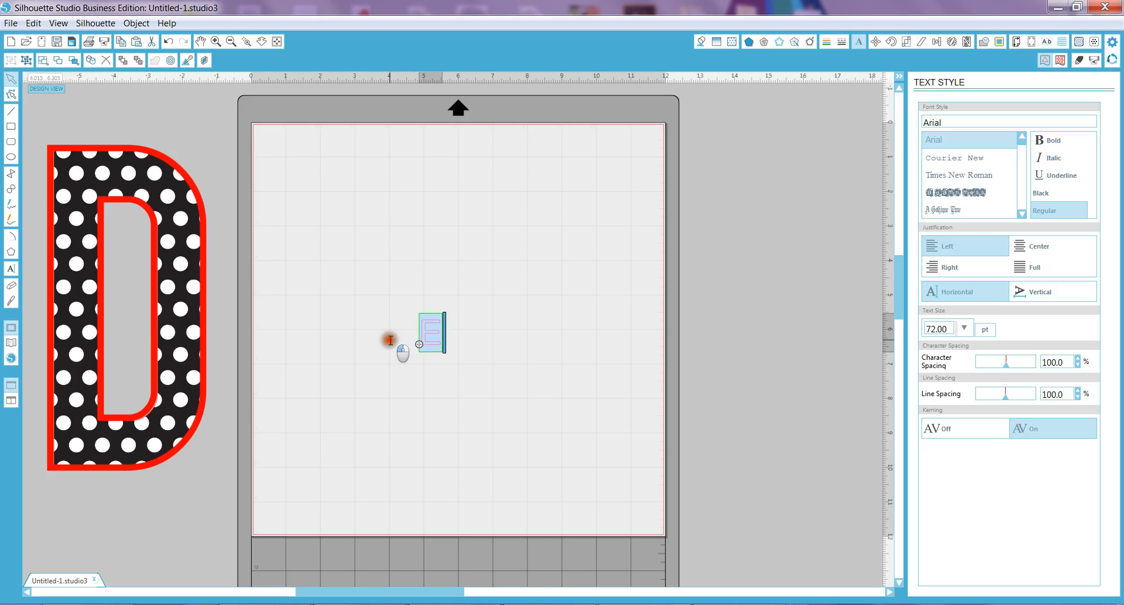
click(960, 123)
text(bebas)
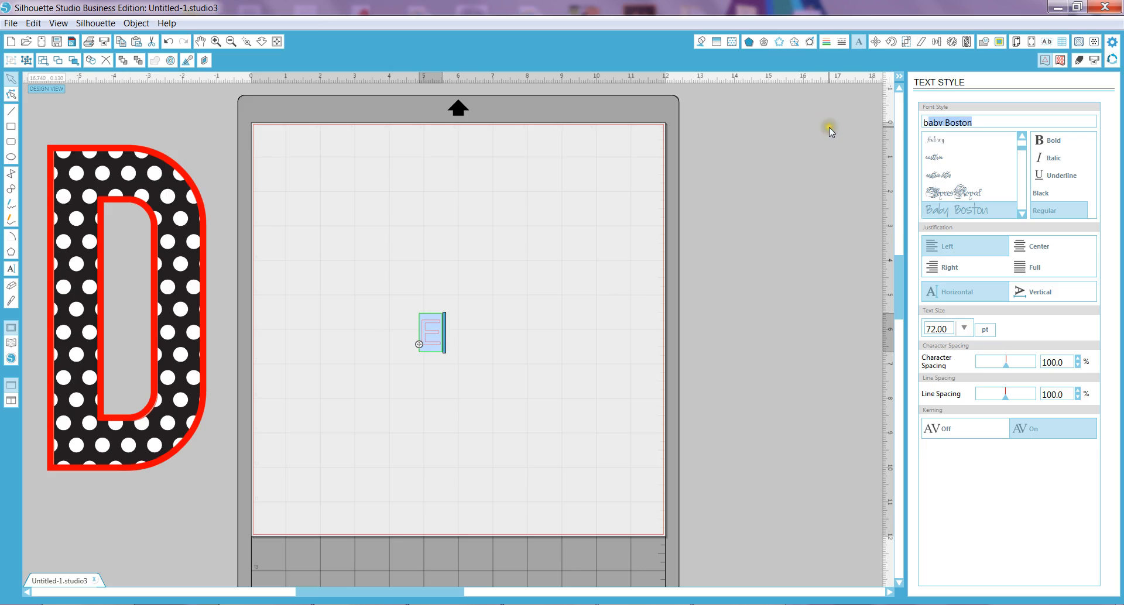
click(949, 209)
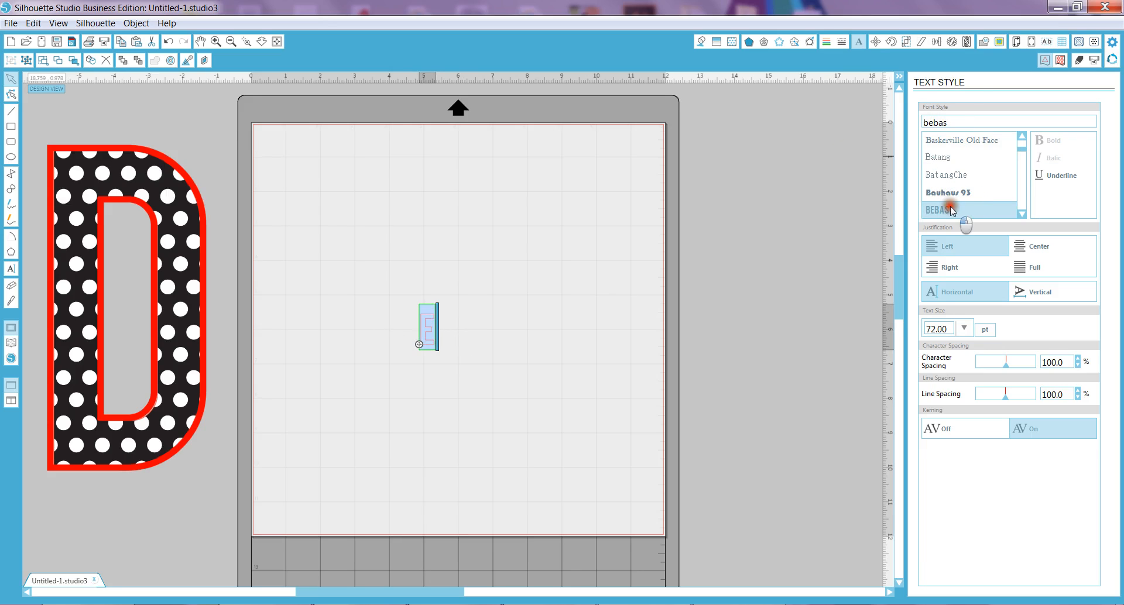
click(454, 293)
Enlarge the letter E to about 778 pt and position it so that it fits inside the page
click(432, 322)
drag(441, 301, 625, 183)
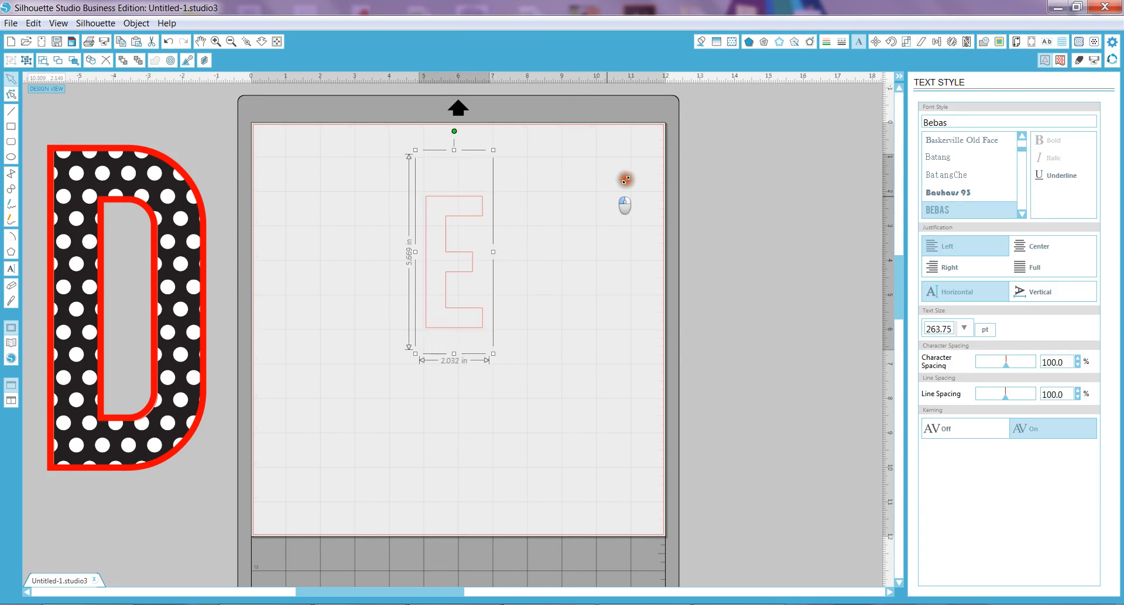
drag(459, 226, 348, 252)
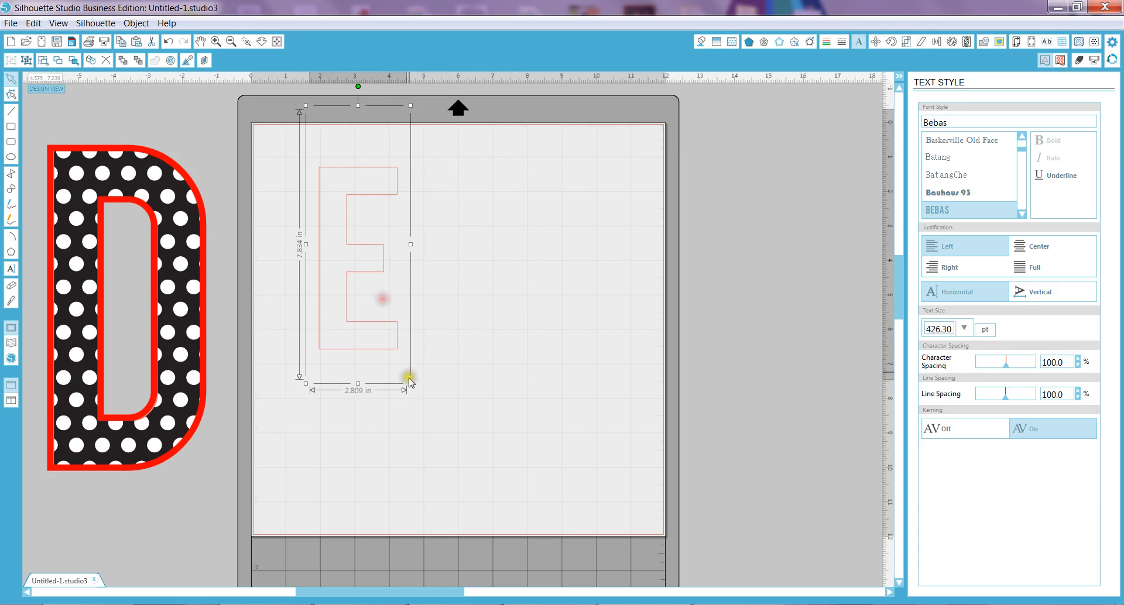
drag(411, 383, 491, 390)
drag(538, 525, 587, 564)
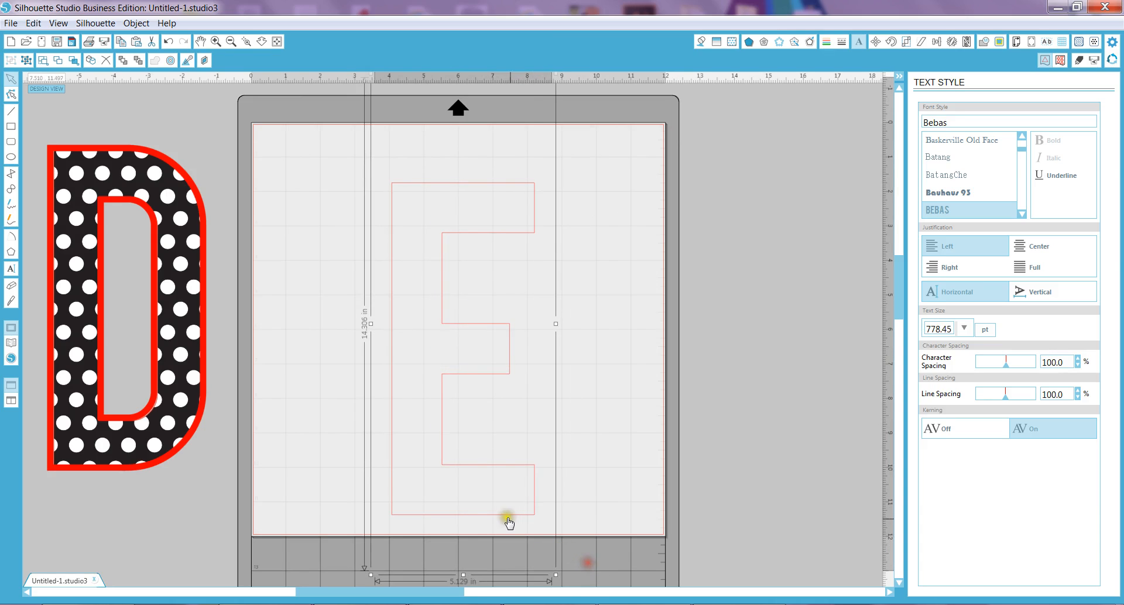
drag(506, 517, 502, 486)
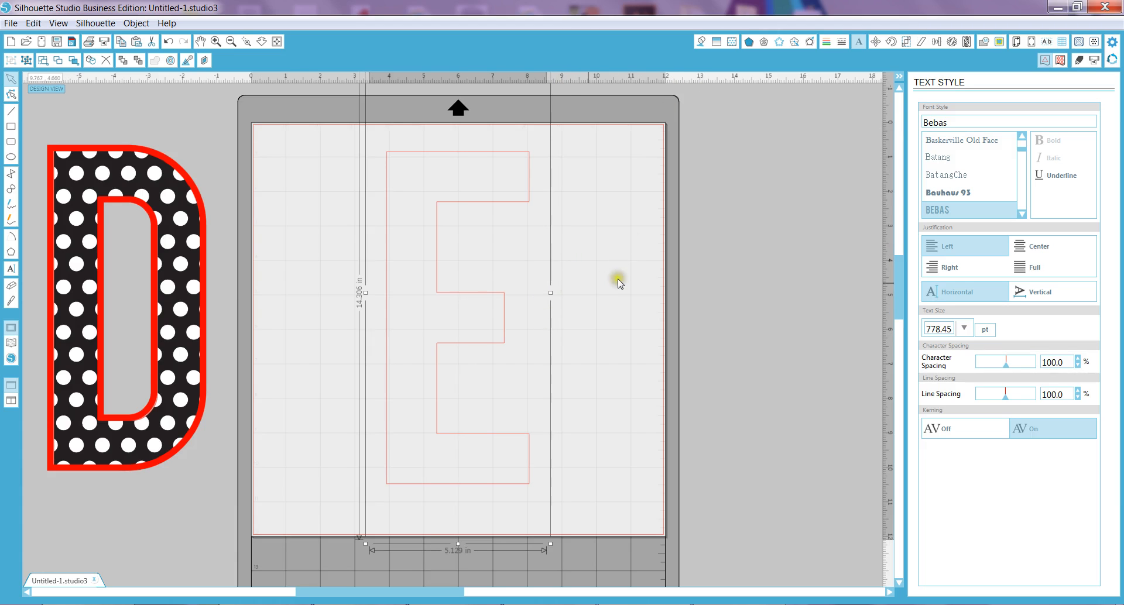
Try the plaid fill patterns on the letter E and keep the white, blue and green plaid
click(732, 41)
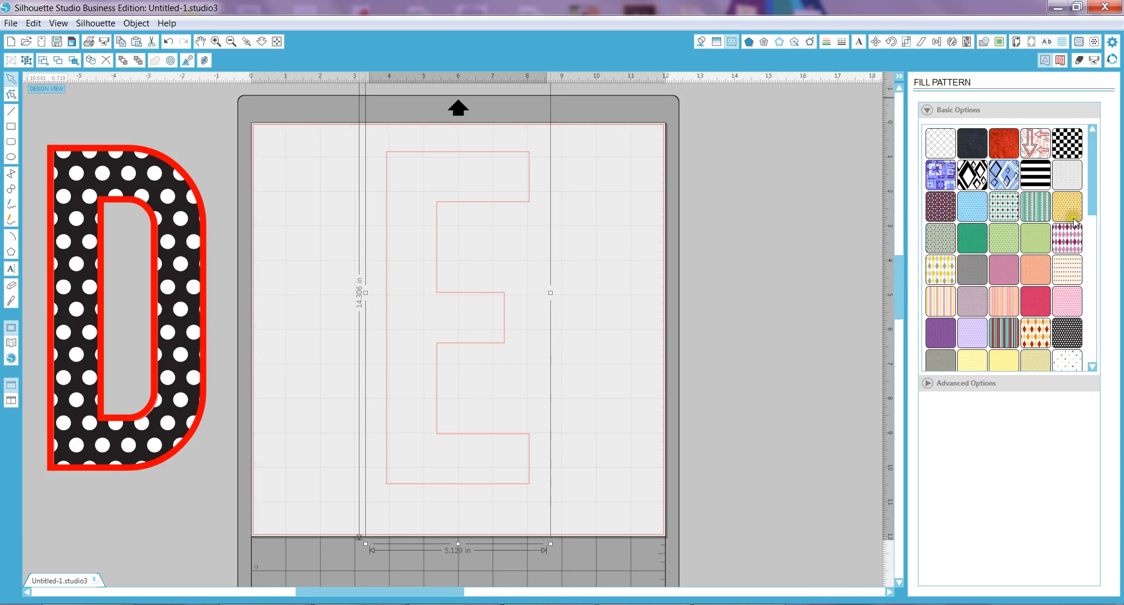
drag(1091, 181, 1109, 232)
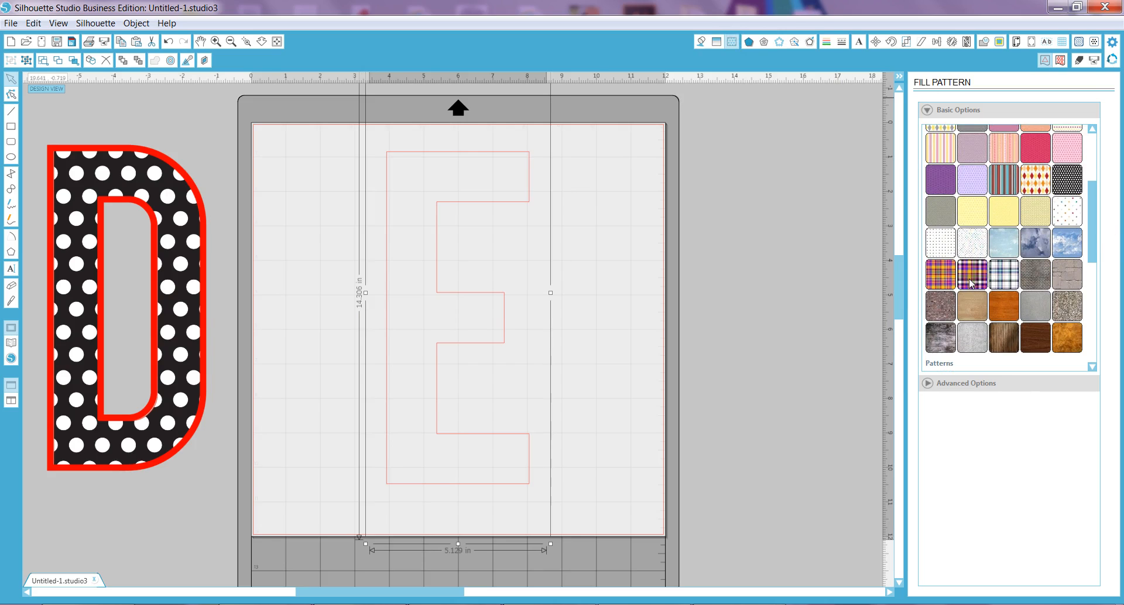
click(1005, 276)
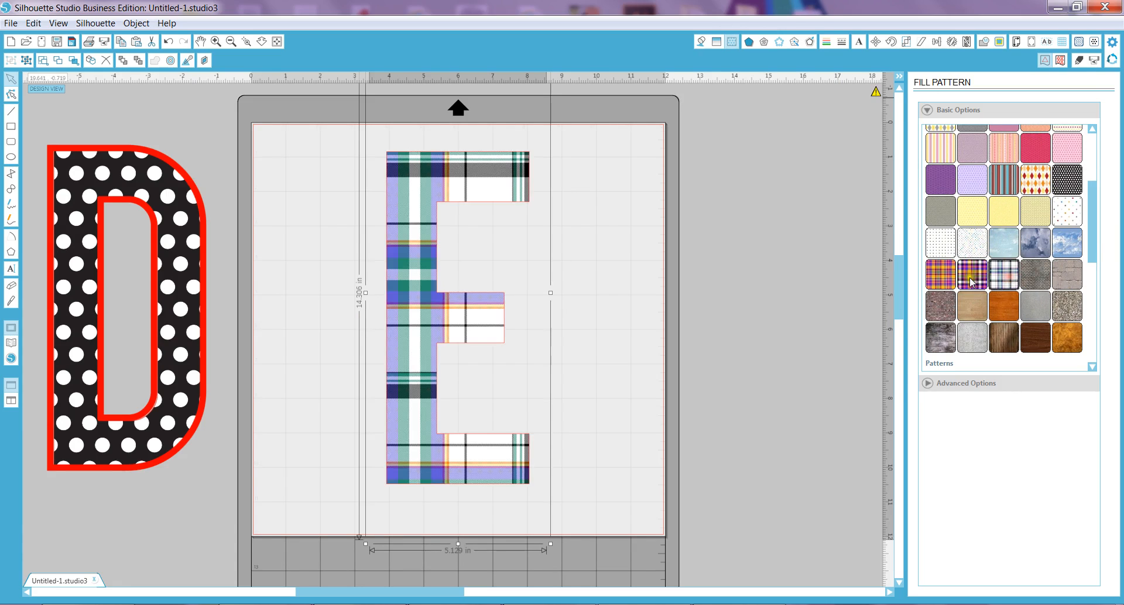
click(971, 282)
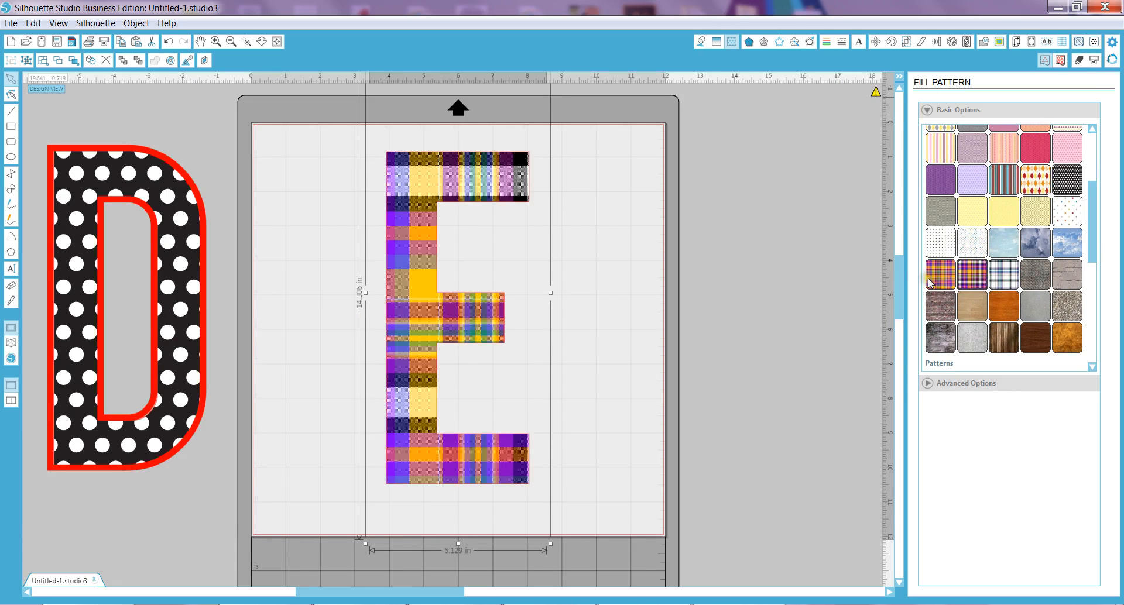
click(945, 278)
click(993, 280)
click(640, 323)
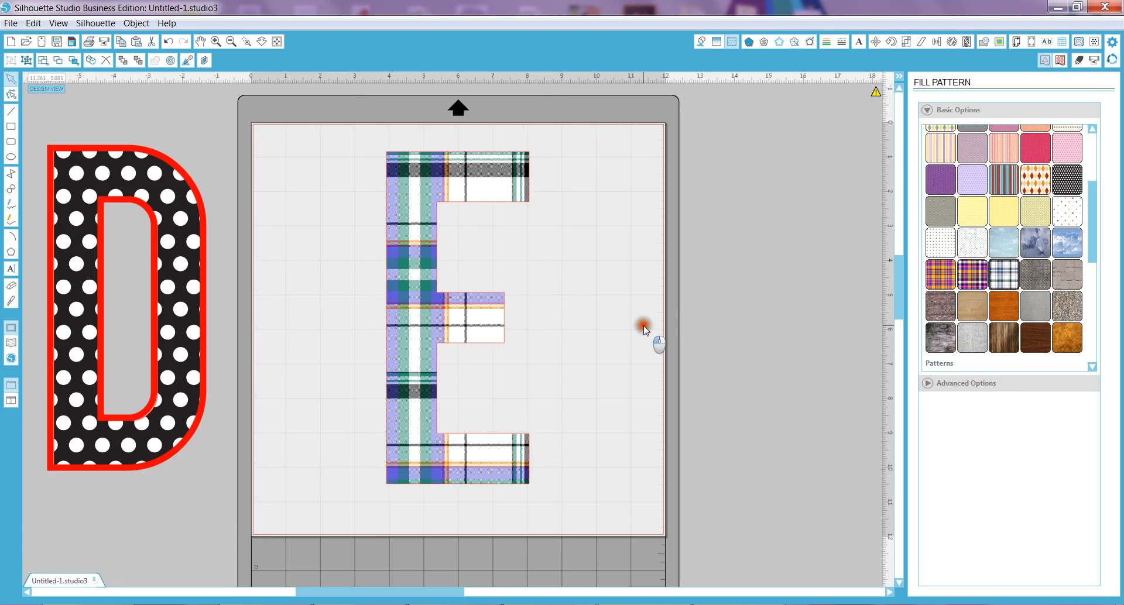
Move the plaid E about one inch left on the page
drag(479, 334, 458, 331)
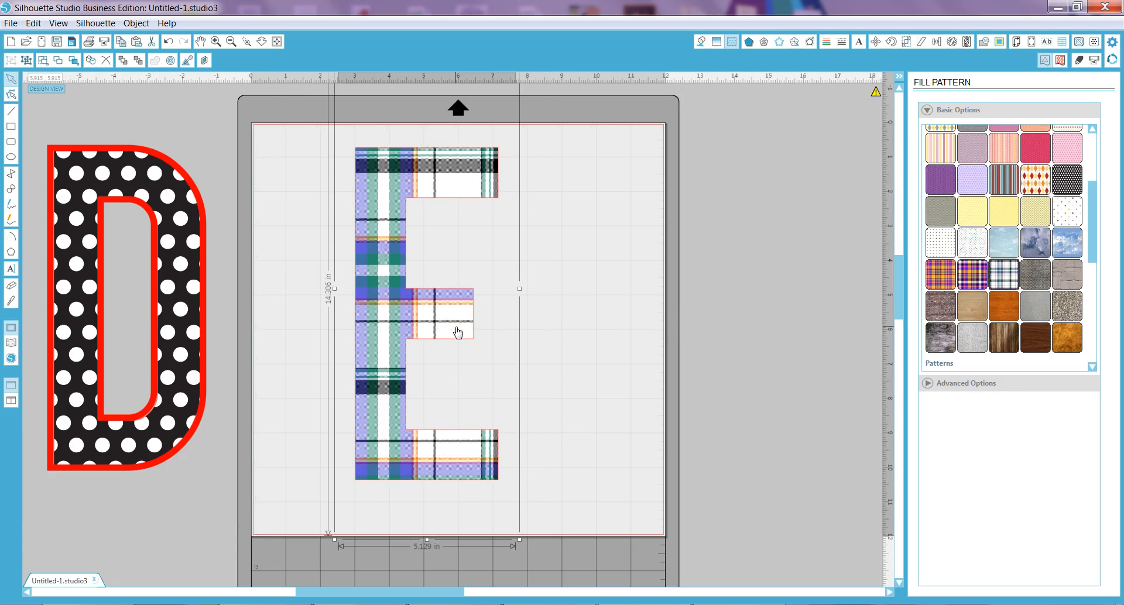
right_click(540, 332)
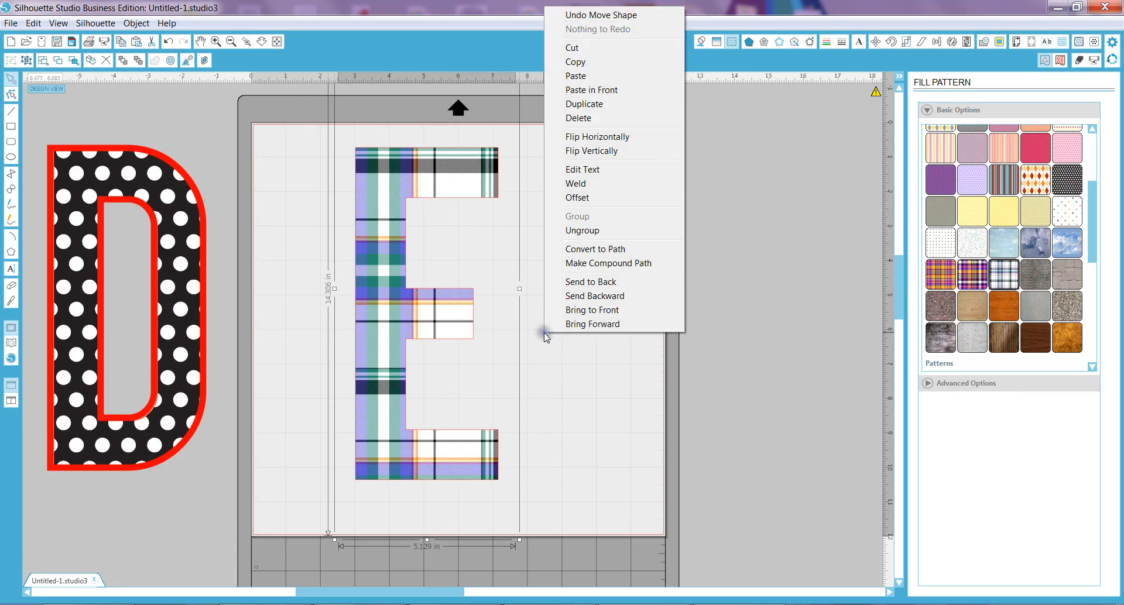
click(576, 413)
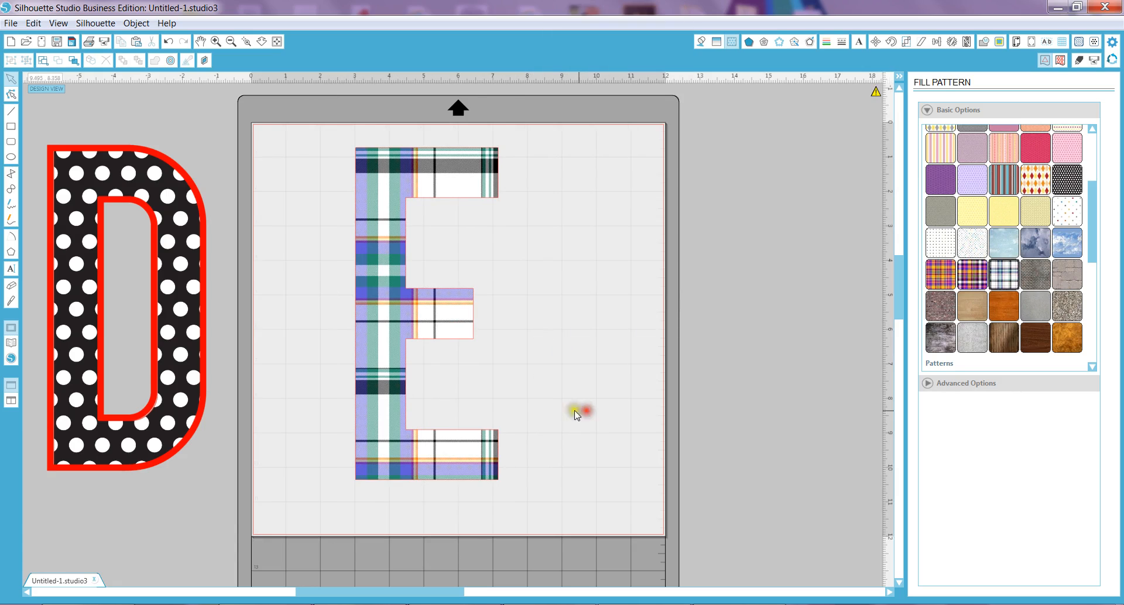
click(461, 314)
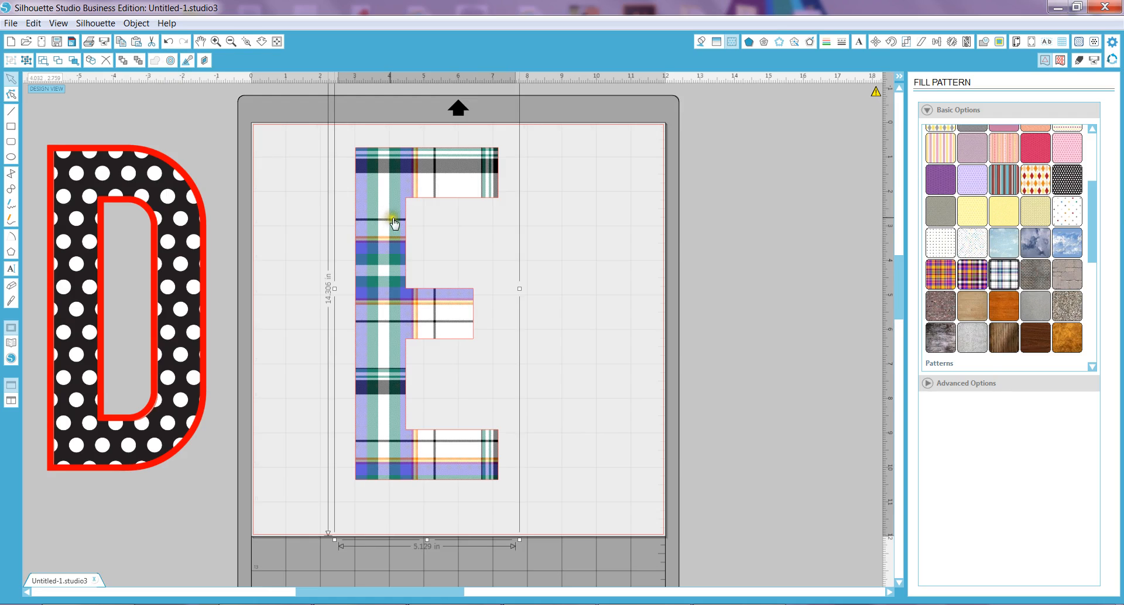
click(550, 224)
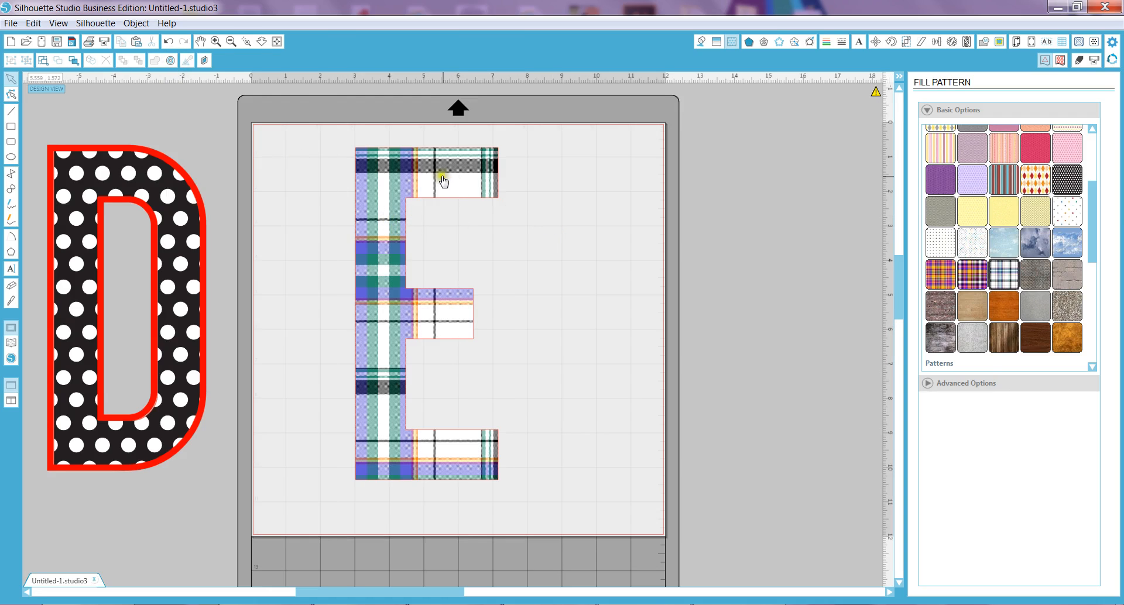
Create an offset outline around the plaid E with a distance of 0.125 in and round corners
click(171, 61)
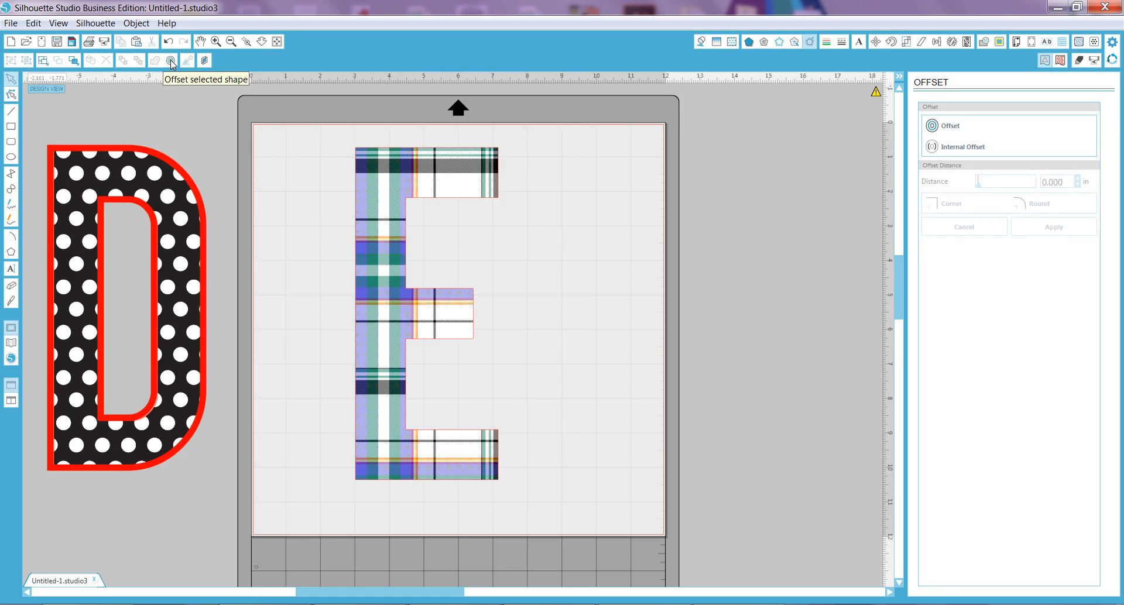
click(561, 272)
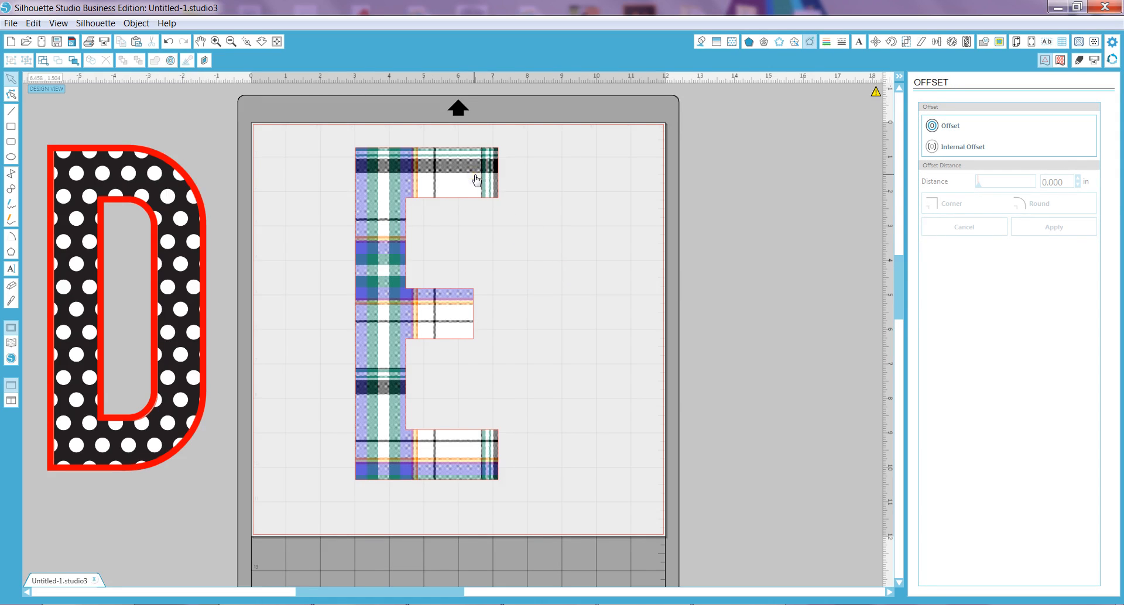
click(476, 179)
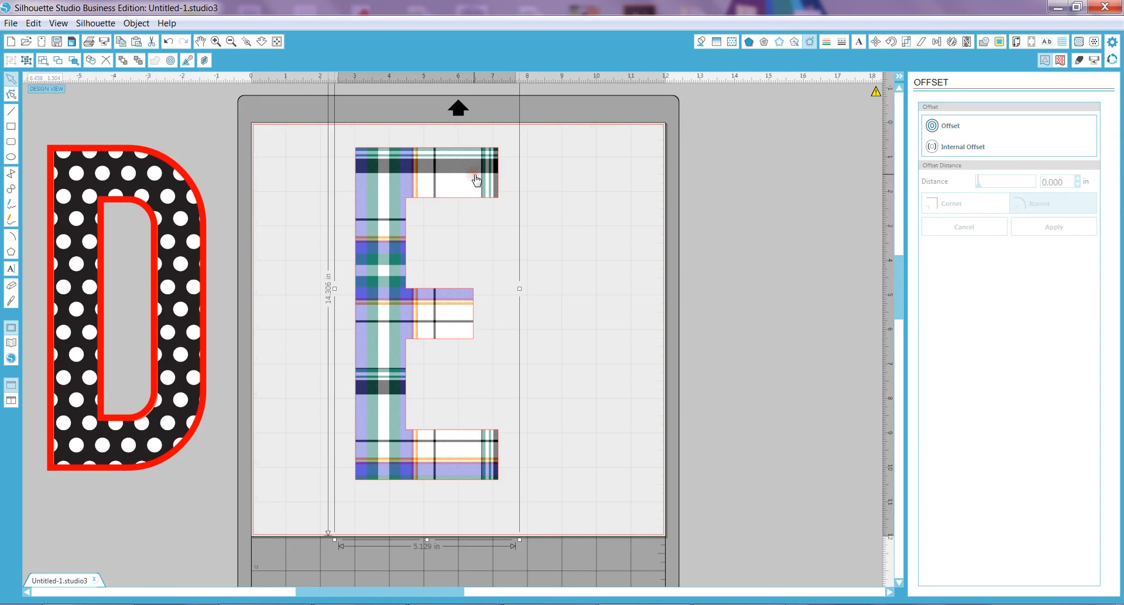
click(947, 125)
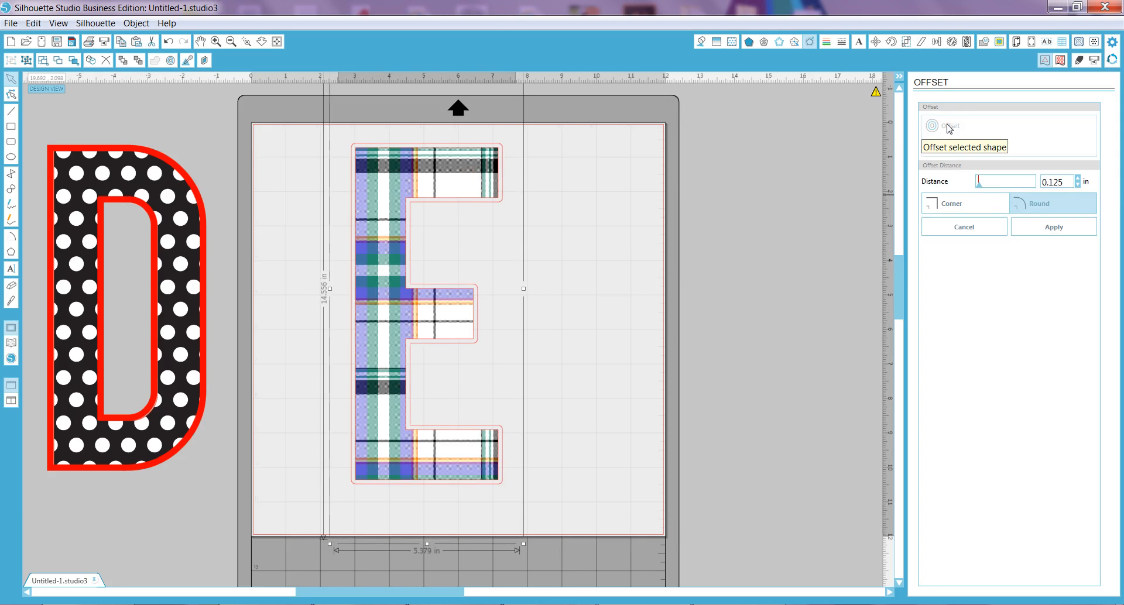
click(216, 41)
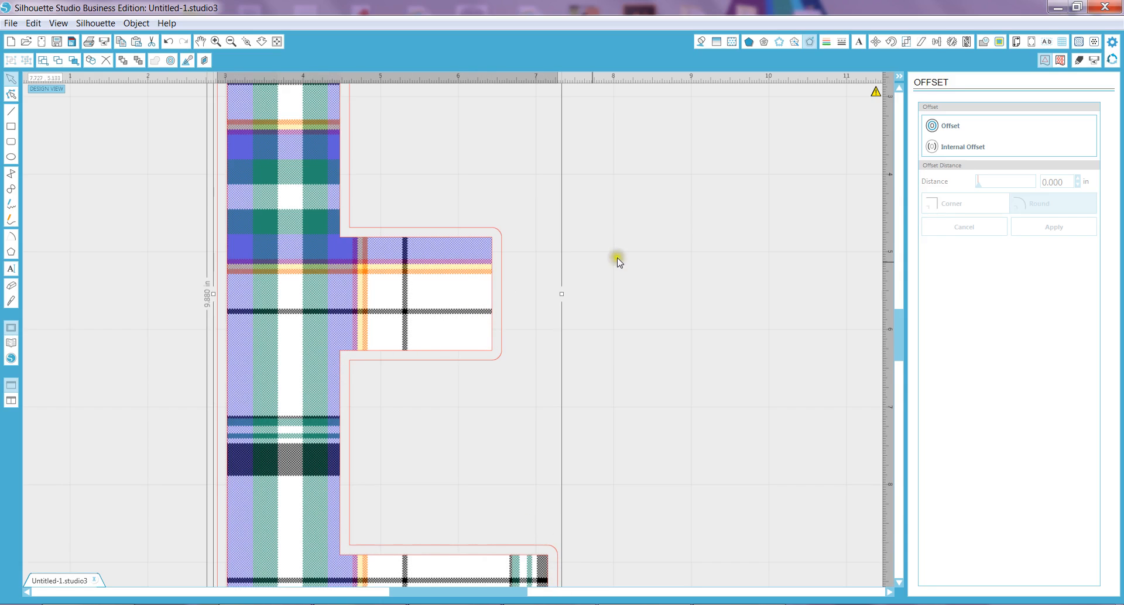
click(755, 241)
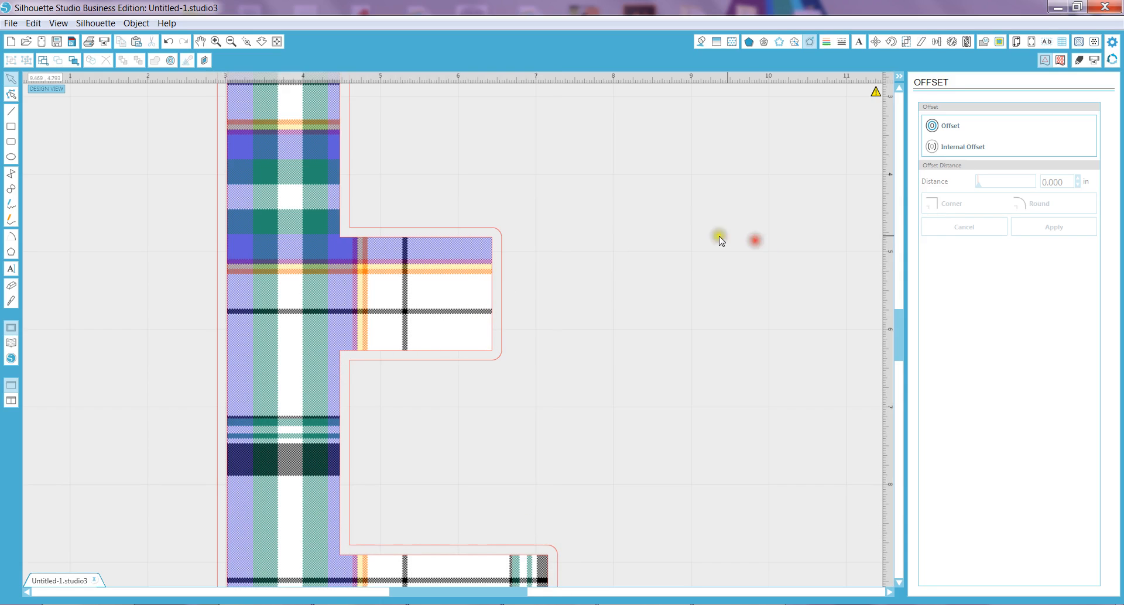
Delete the rounded outline around the plaid E and start a new offset with square corners
click(498, 231)
key(Delete)
click(487, 289)
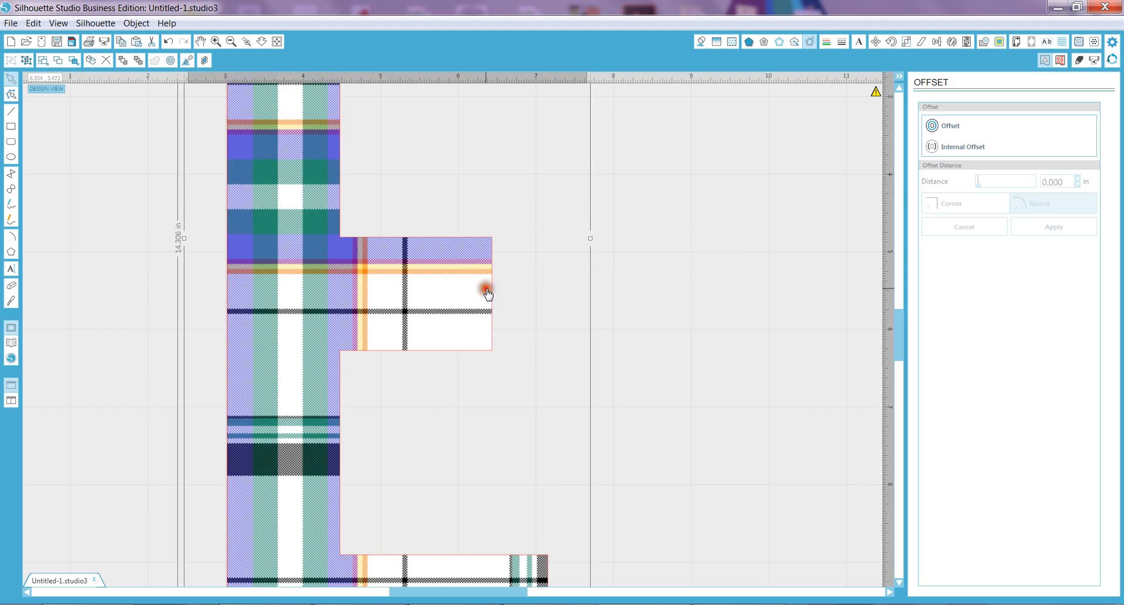
click(948, 126)
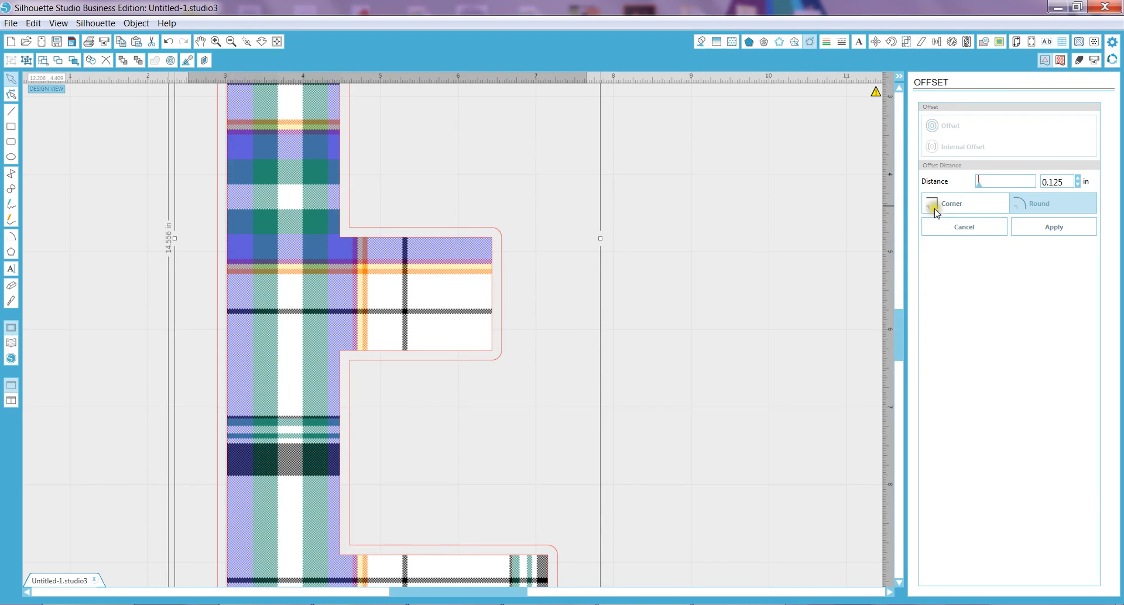
click(960, 205)
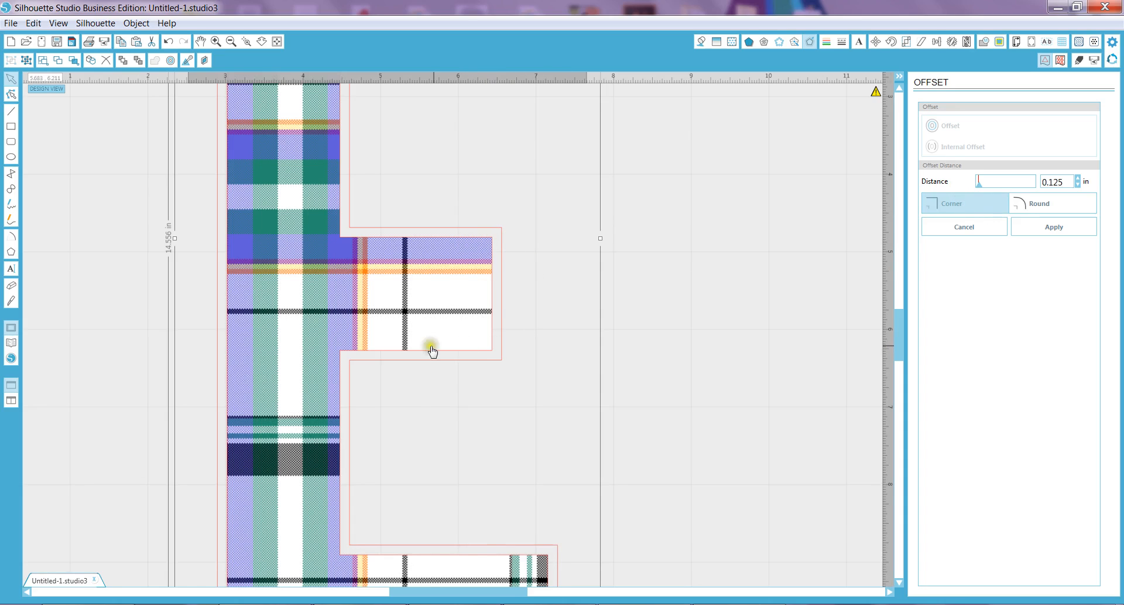
scroll(572, 460, down, 1)
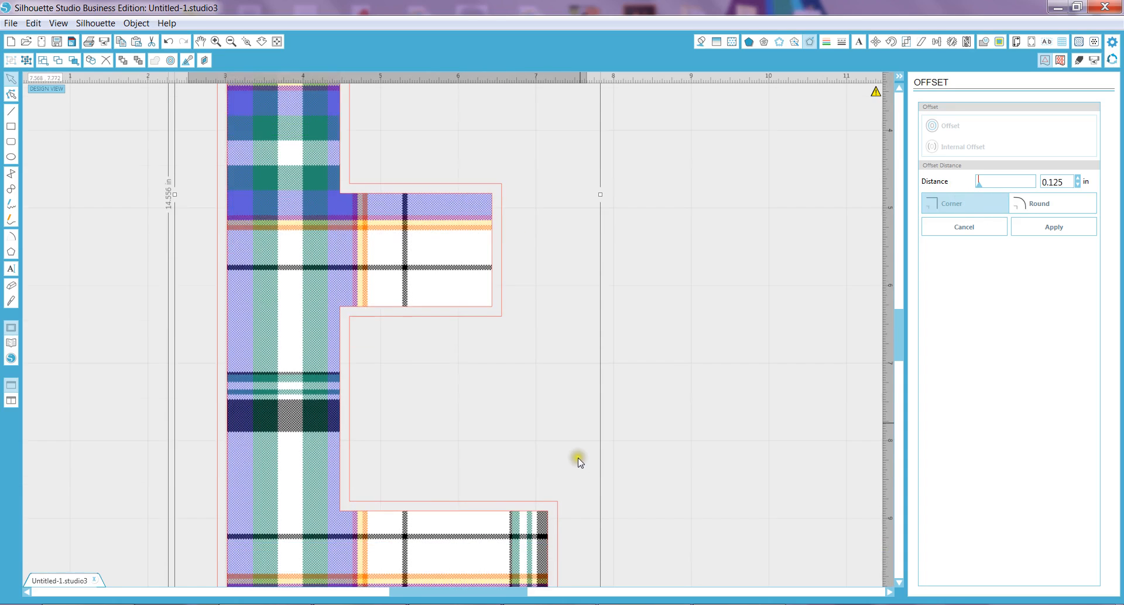
scroll(494, 364, up, 1)
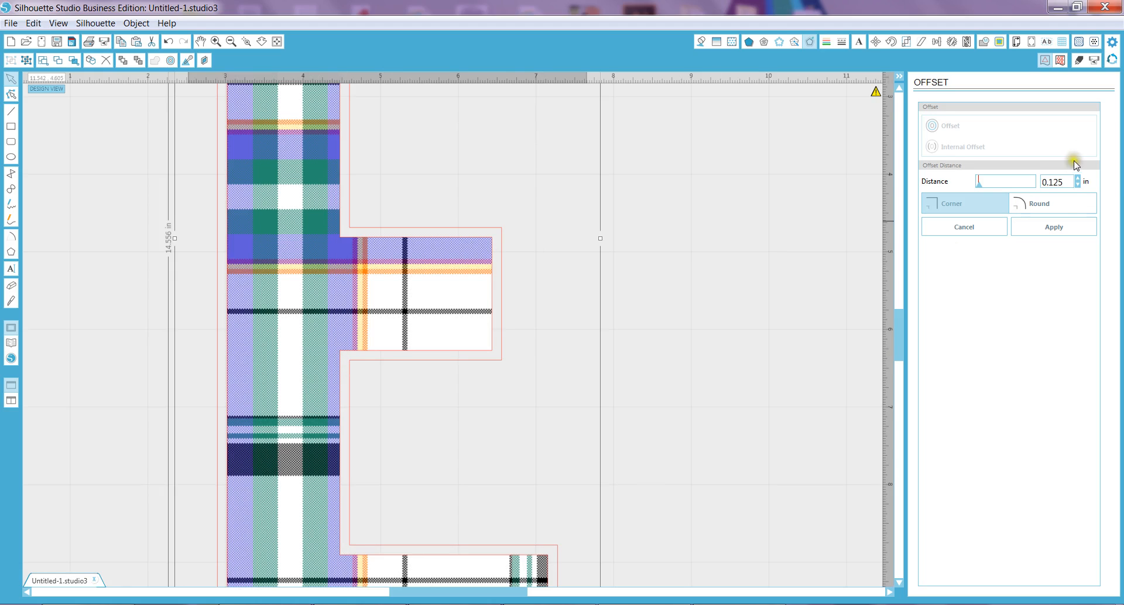
Try reducing the offset distance around the plaid E in small increments, down to 0.1 in
click(1063, 182)
drag(1071, 184, 1024, 191)
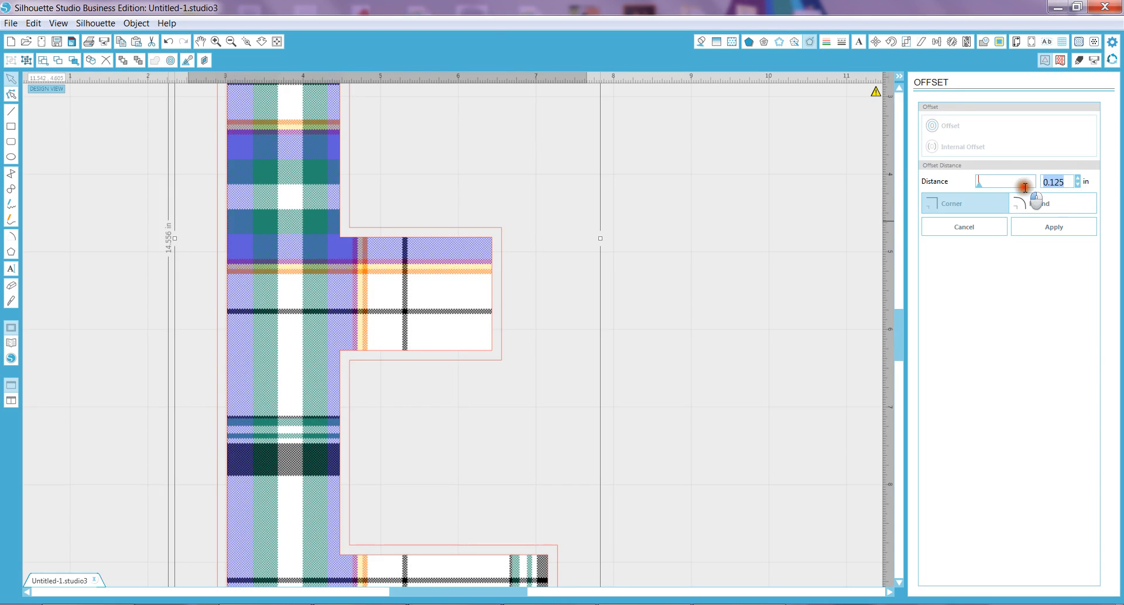
click(1077, 185)
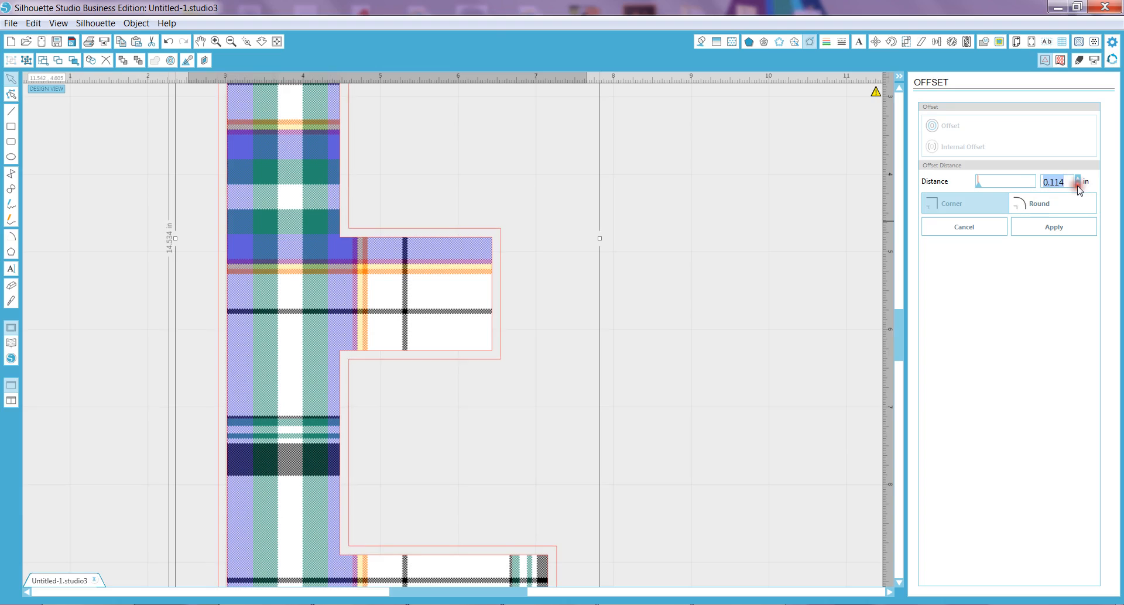
click(1077, 186)
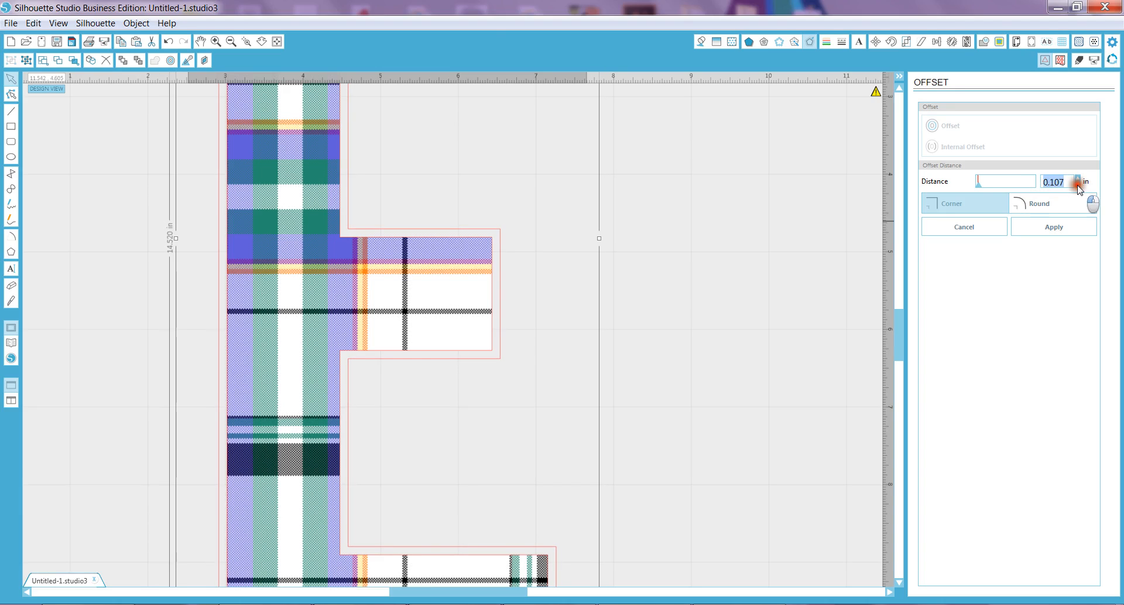
click(1078, 185)
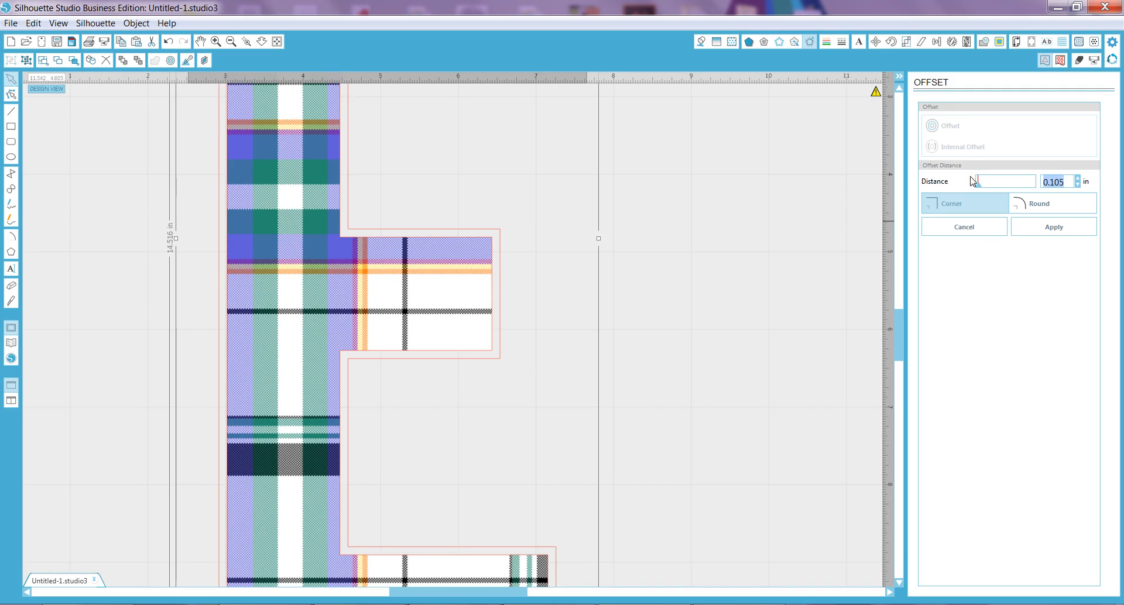
key(Return)
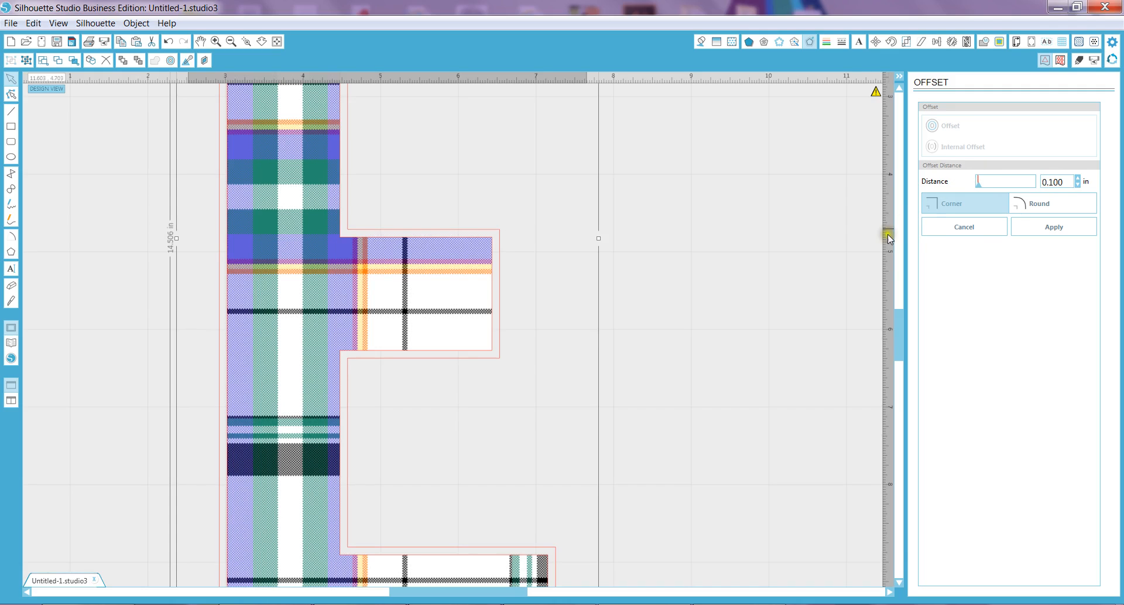
Set the offset distance to 0.08 in and apply the square-cornered outline around the plaid E
click(977, 180)
key(Return)
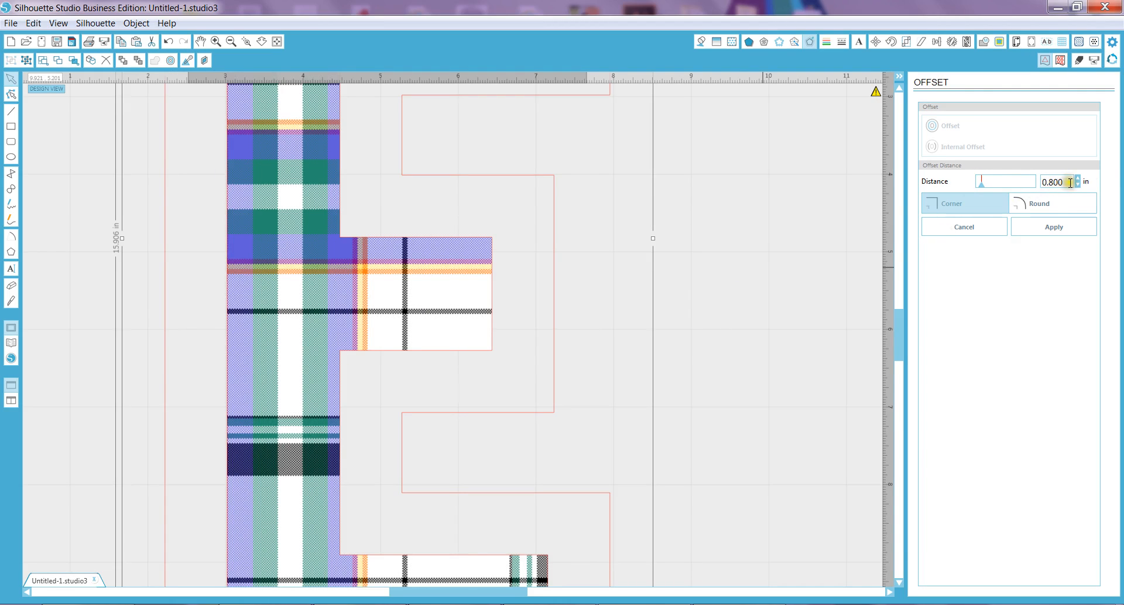
click(979, 182)
text(.08)
key(Return)
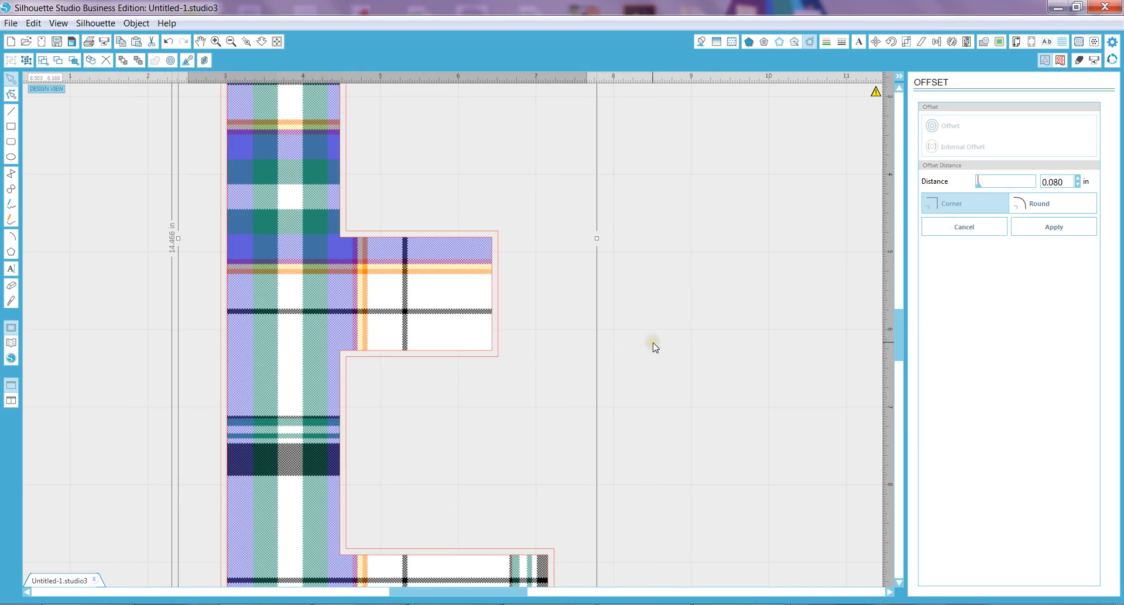
click(1054, 233)
click(653, 382)
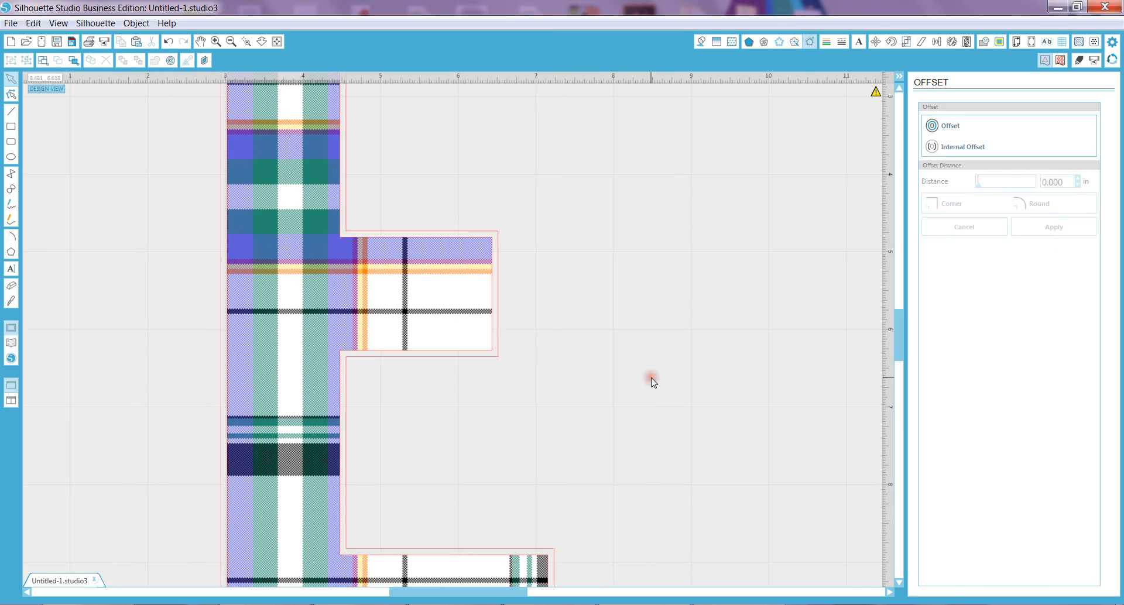
Try a rounded internal offset of 0.039 in inside the plaid E, and delete the resulting inner outline
click(452, 288)
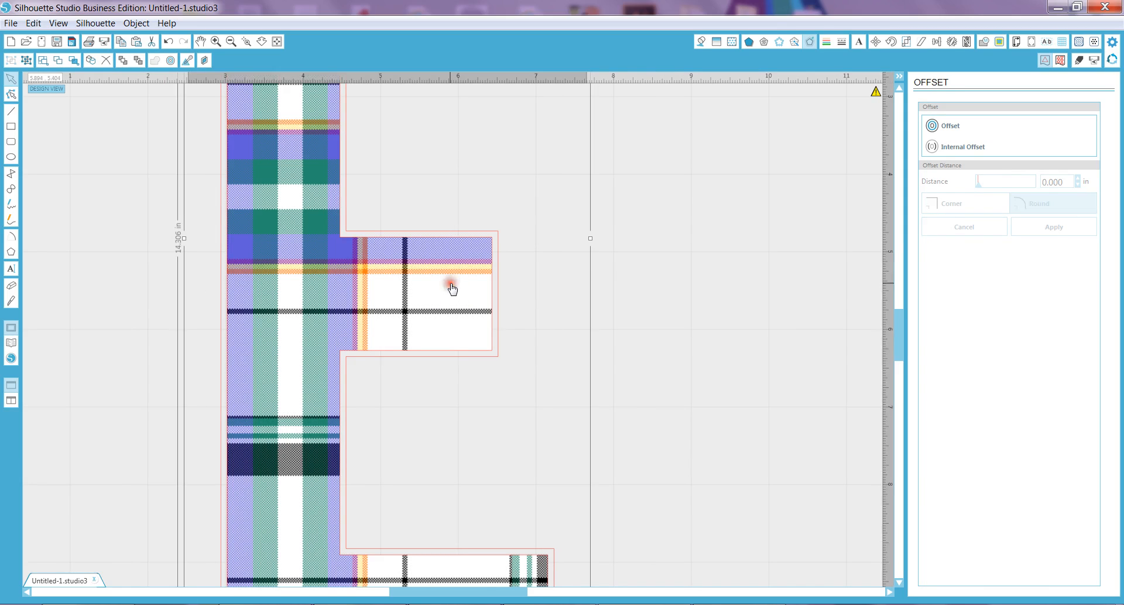
click(960, 147)
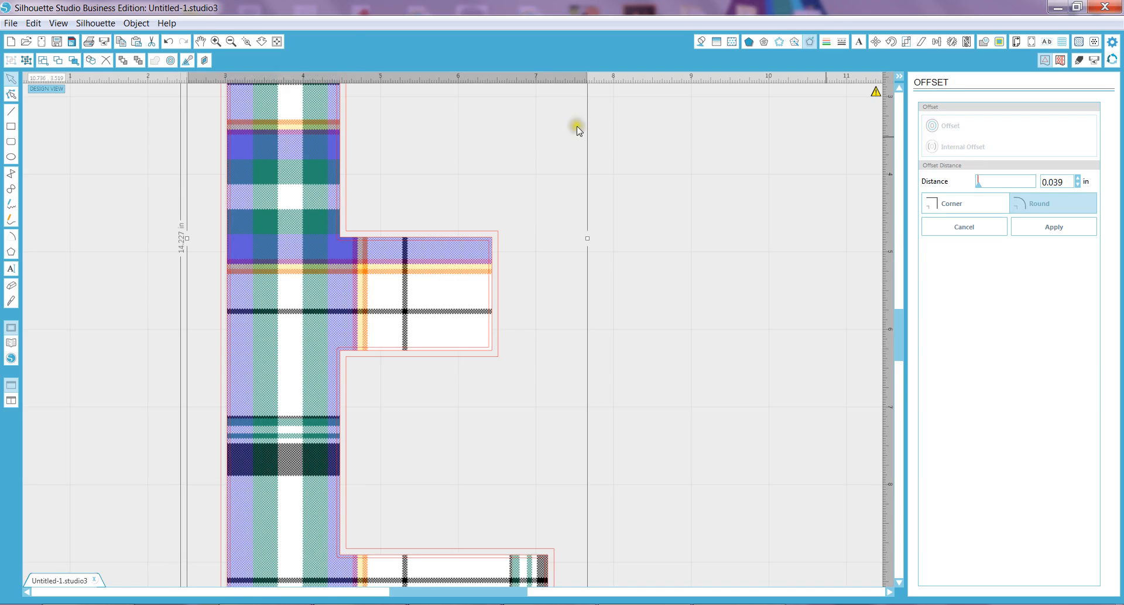
click(216, 42)
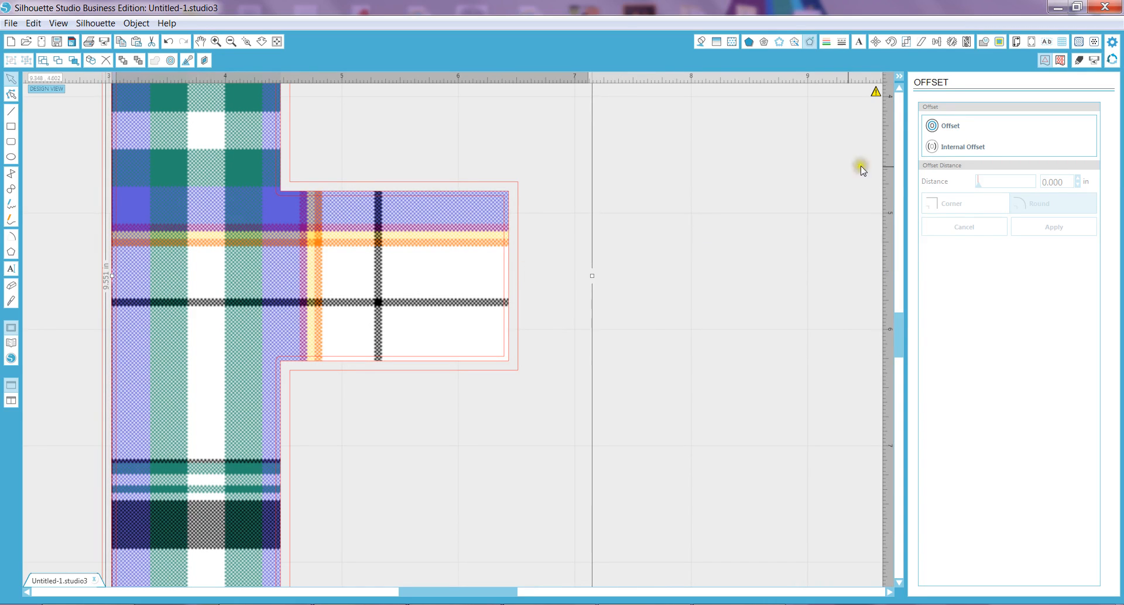
click(685, 266)
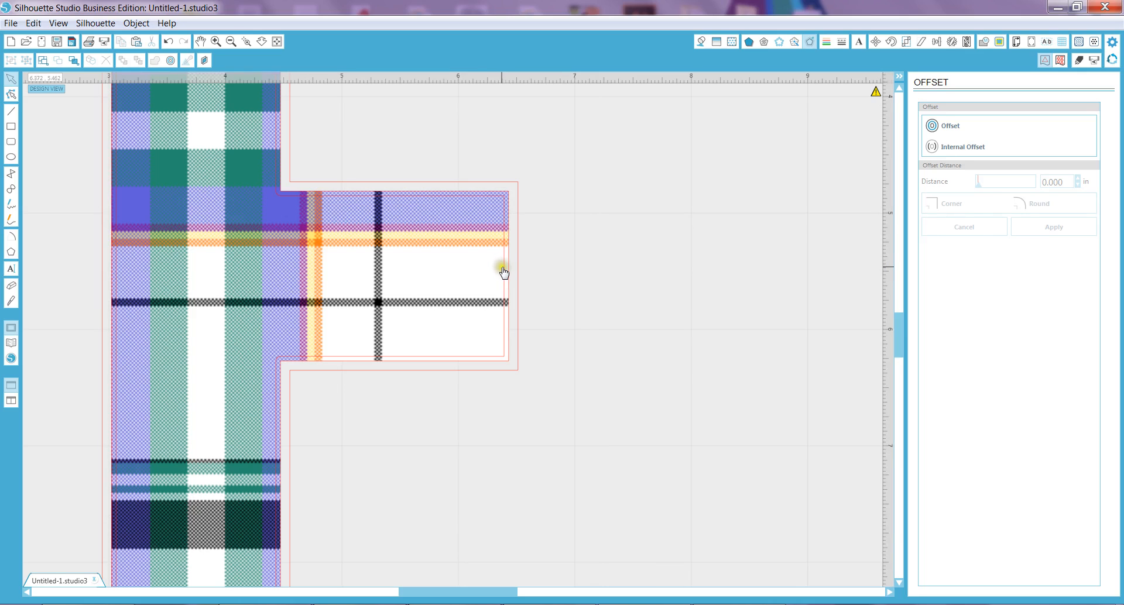
click(504, 269)
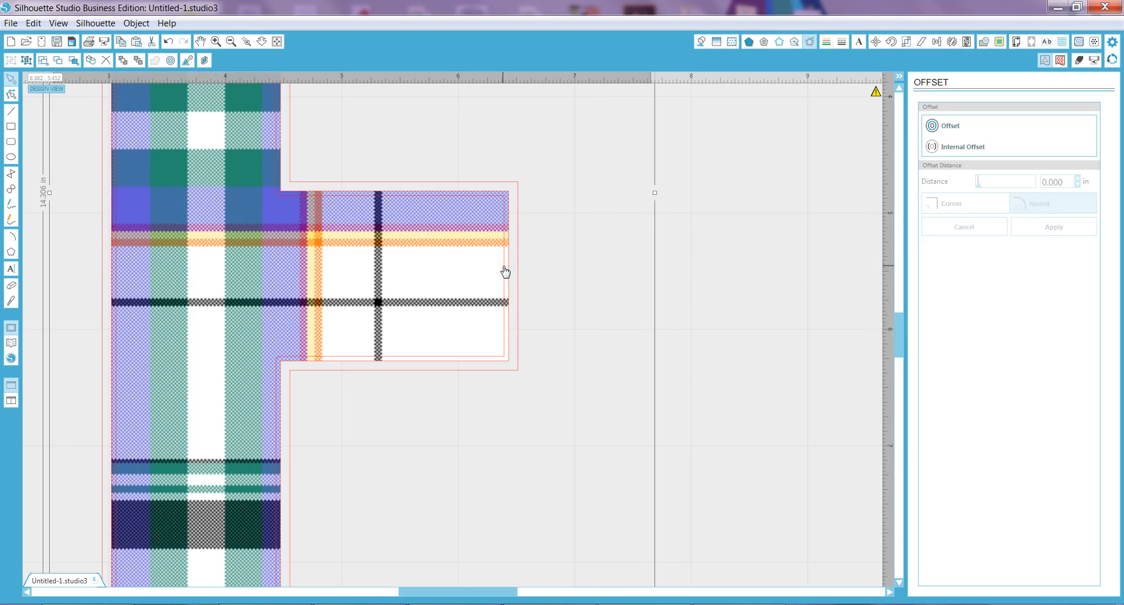
key(Delete)
click(164, 43)
click(504, 252)
key(Delete)
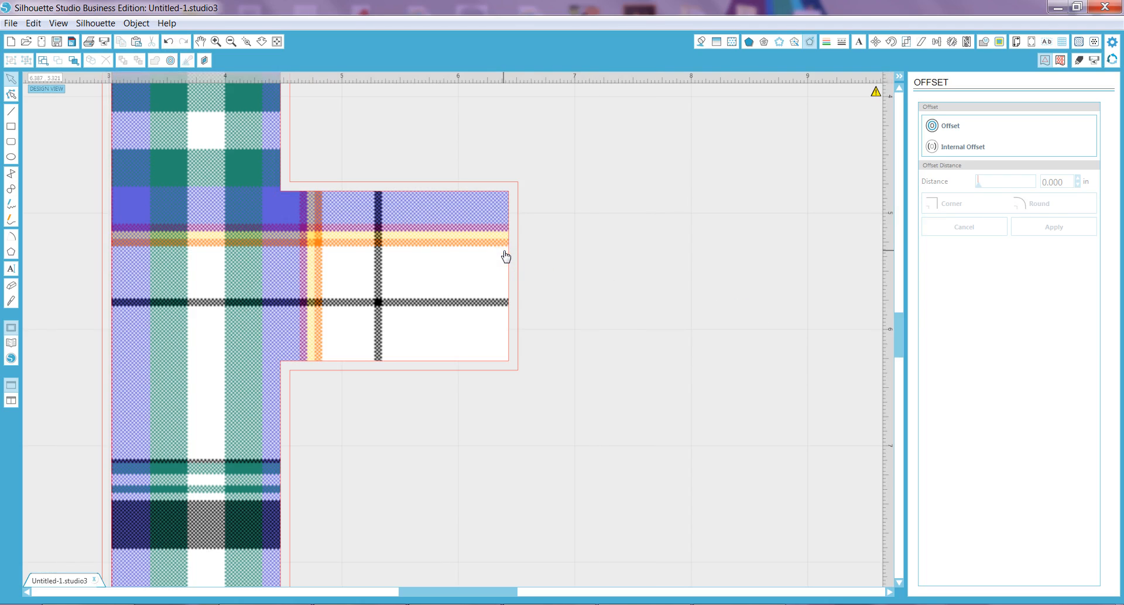
Create an internal offset inside the plaid E with a distance of 0.05 in and square corners
click(504, 252)
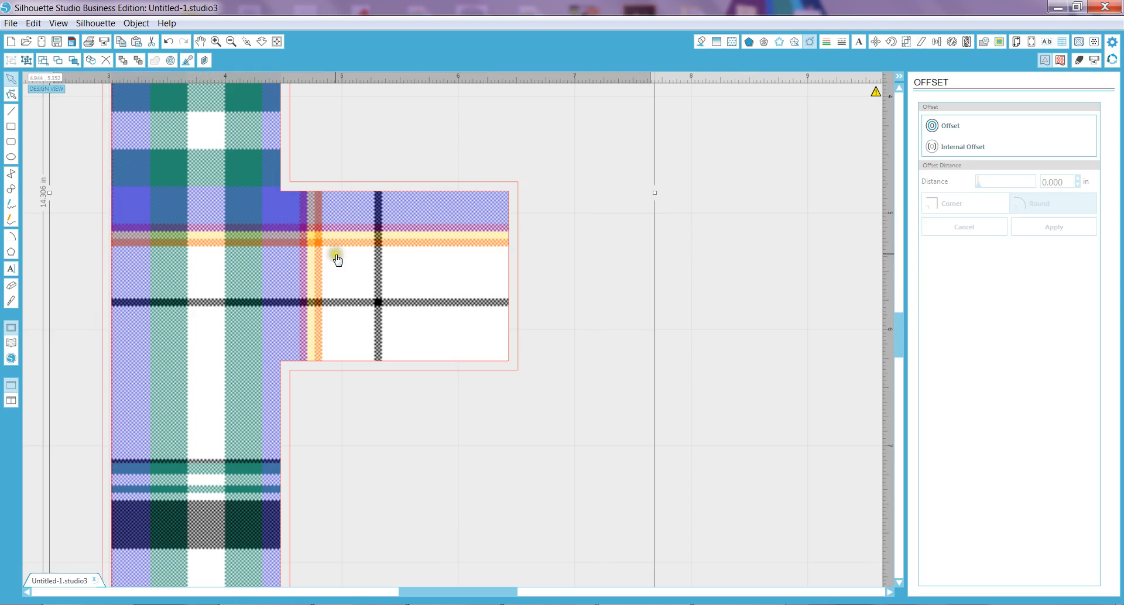
click(960, 147)
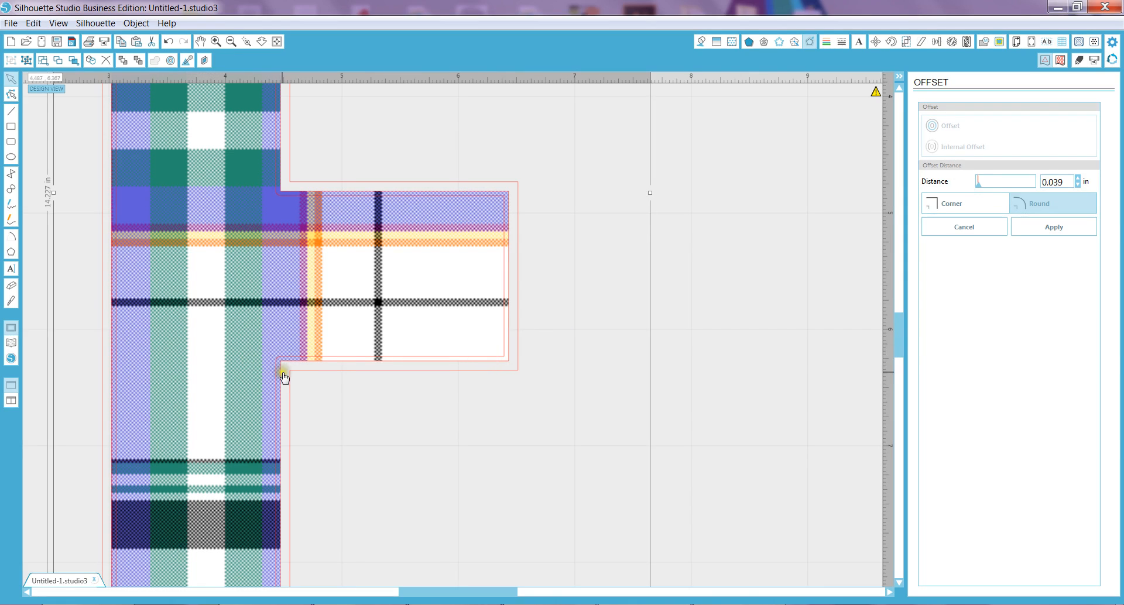
click(950, 206)
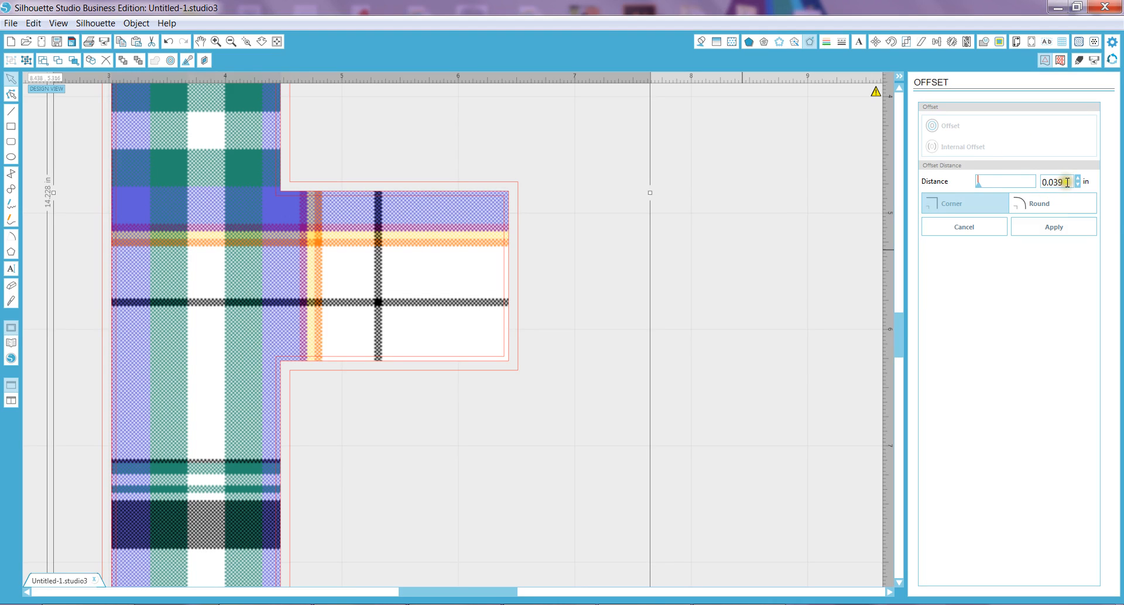
drag(1067, 182, 1039, 182)
key(Return)
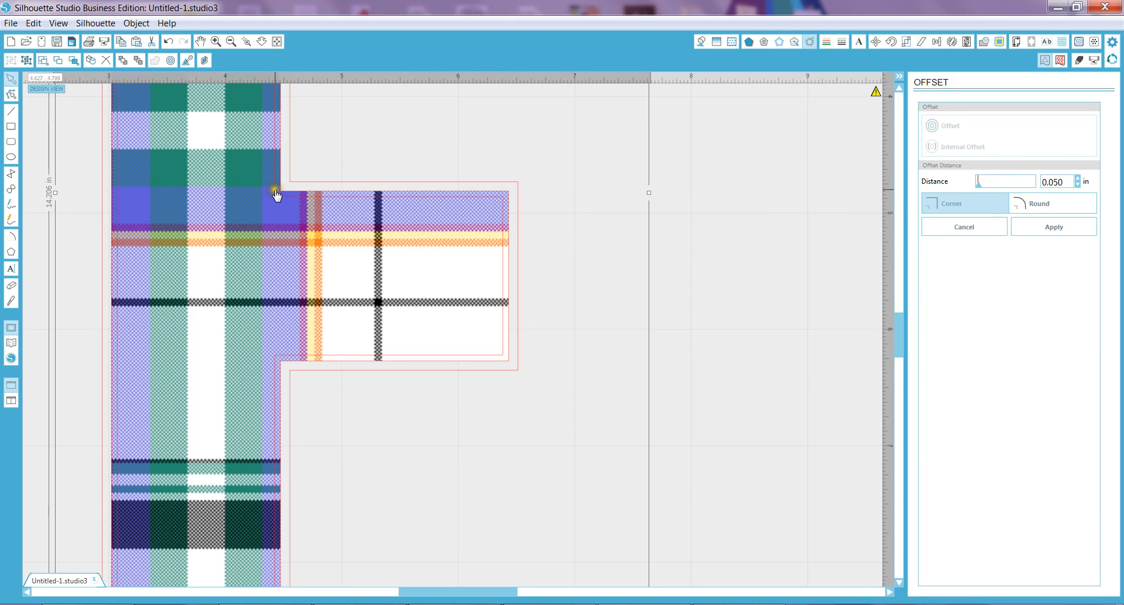
scroll(276, 176, up, 3)
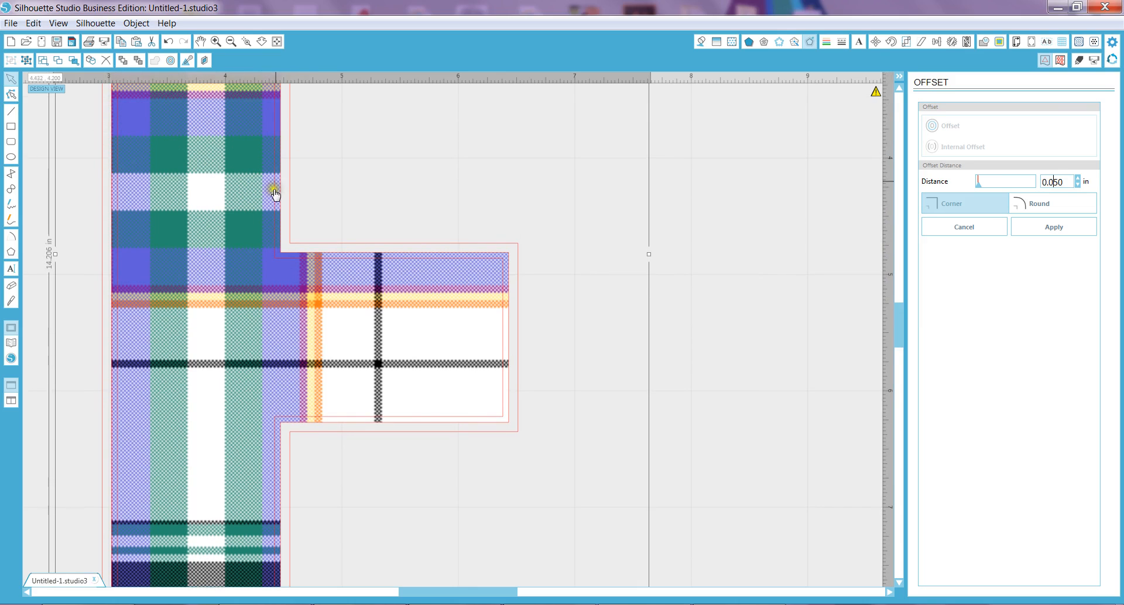
scroll(351, 342, down, 5)
scroll(274, 368, down, 10)
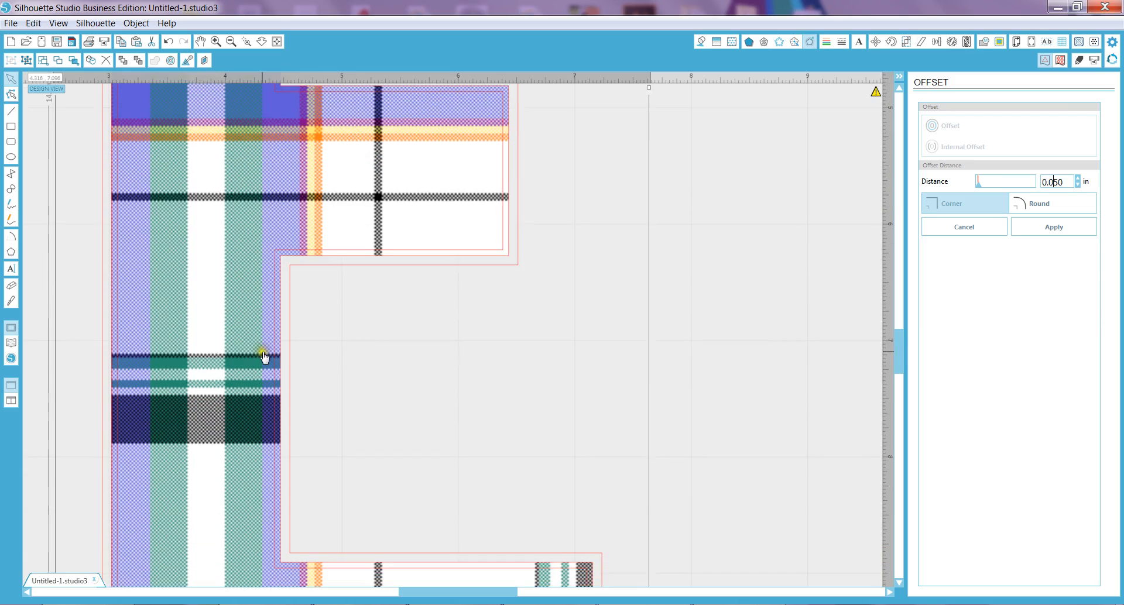
scroll(526, 486, down, 8)
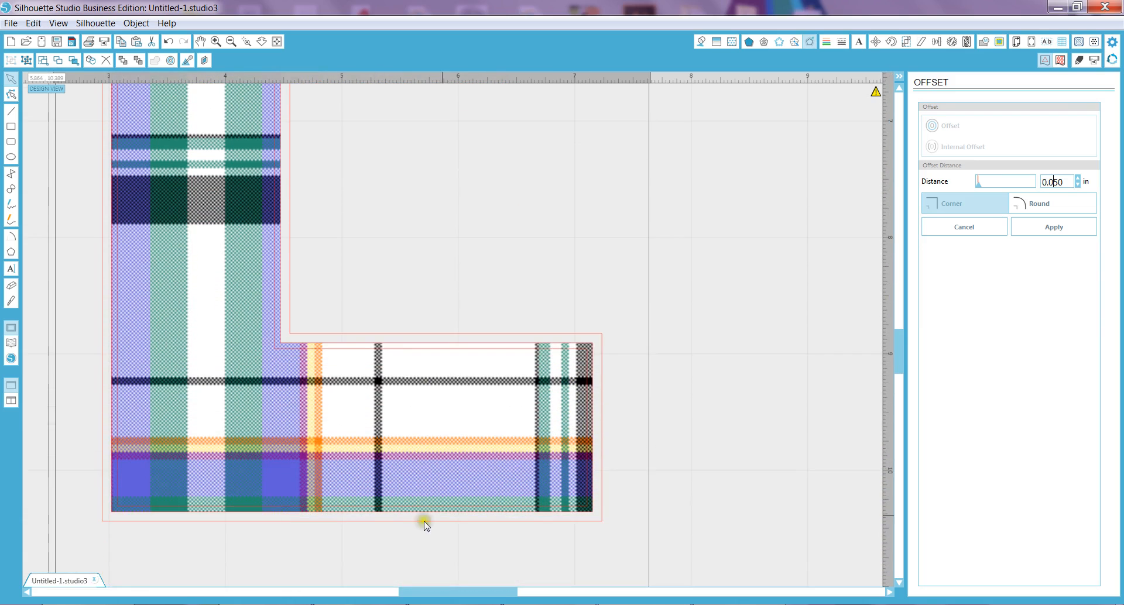
scroll(695, 347, up, 7)
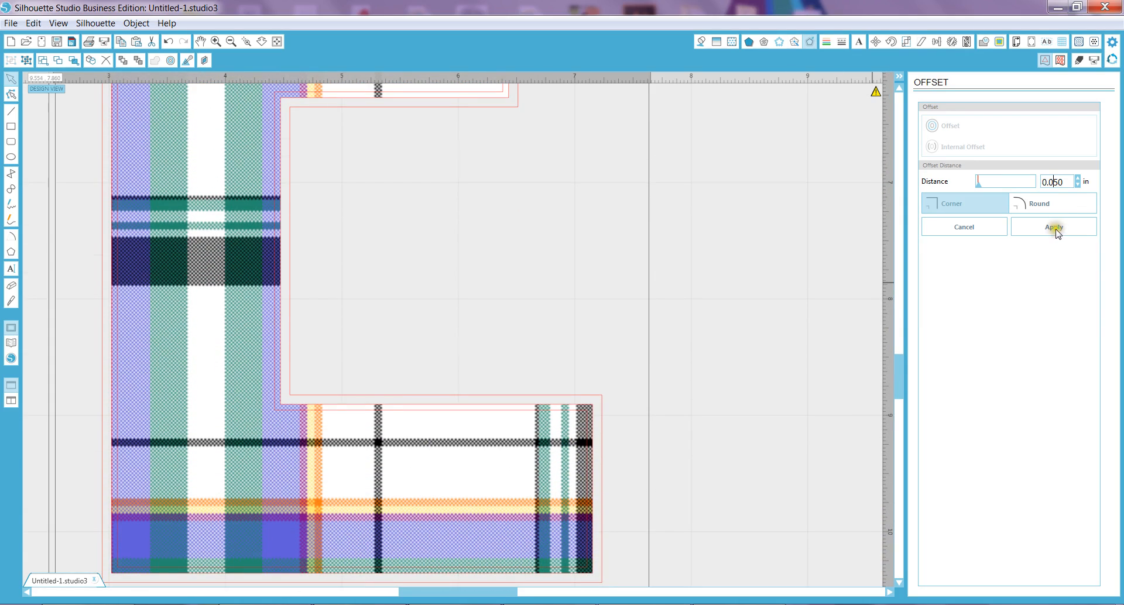
click(1056, 231)
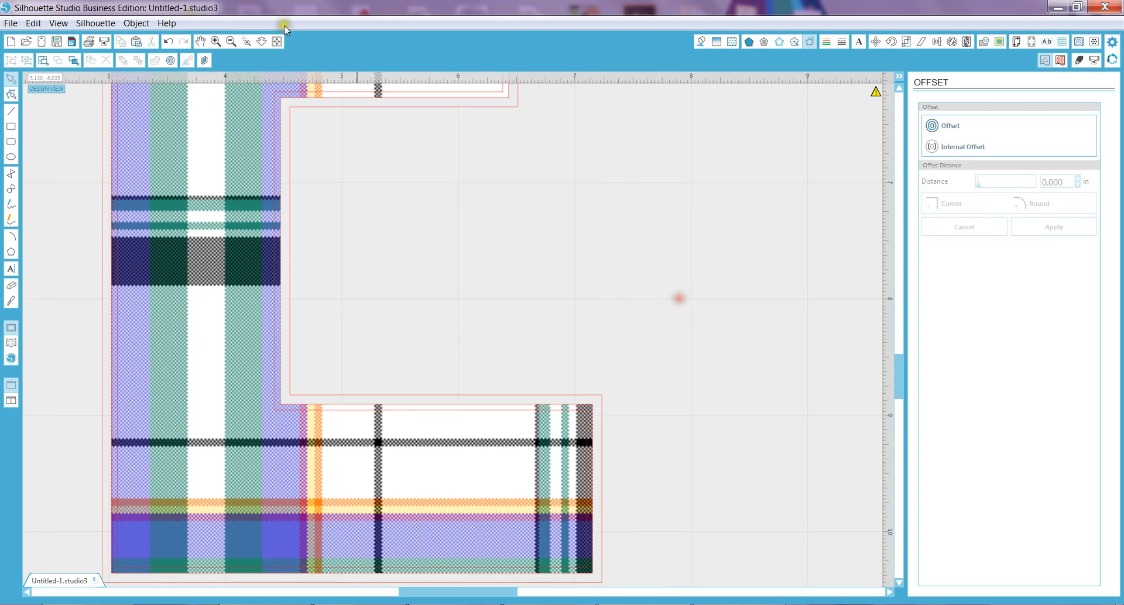
Move the plaid E about 8 inches to the right, off the two offset outlines
click(231, 42)
click(228, 41)
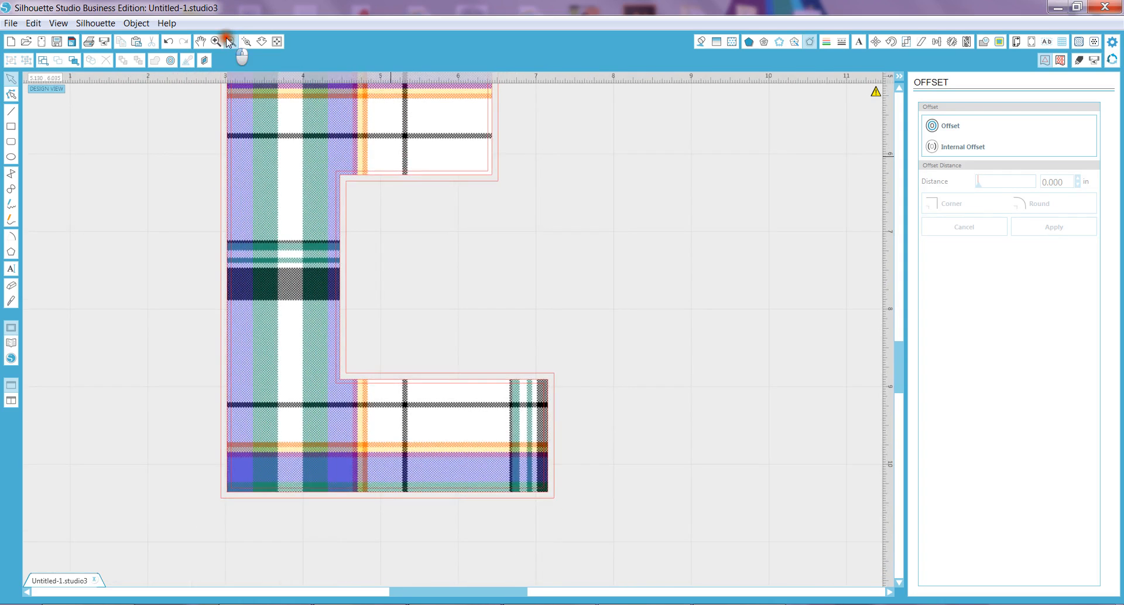
click(229, 41)
scroll(572, 244, up, 5)
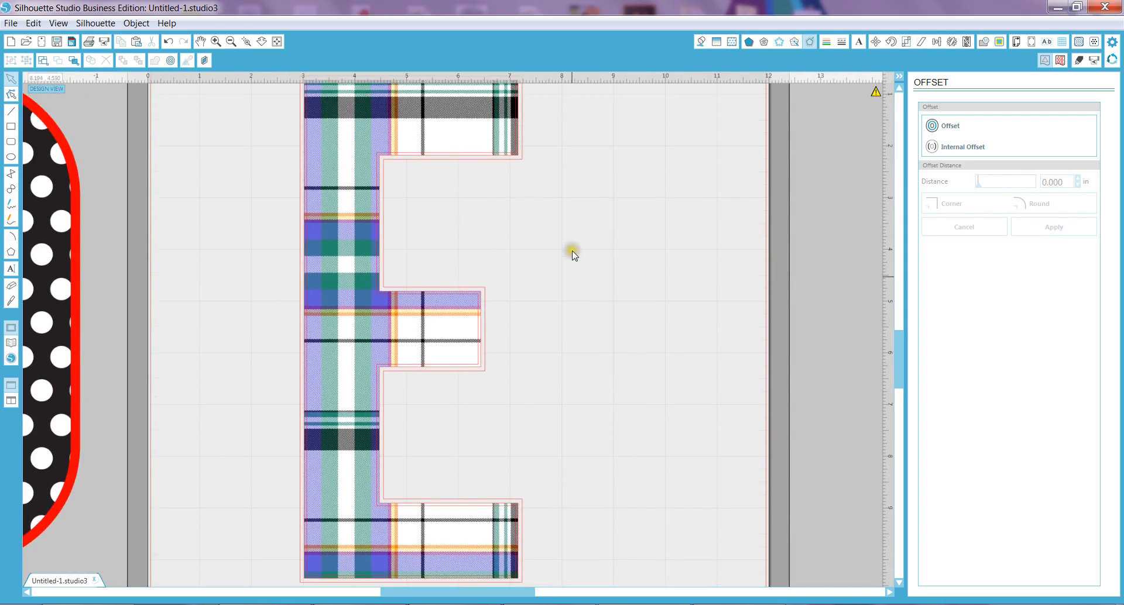
scroll(572, 249, up, 3)
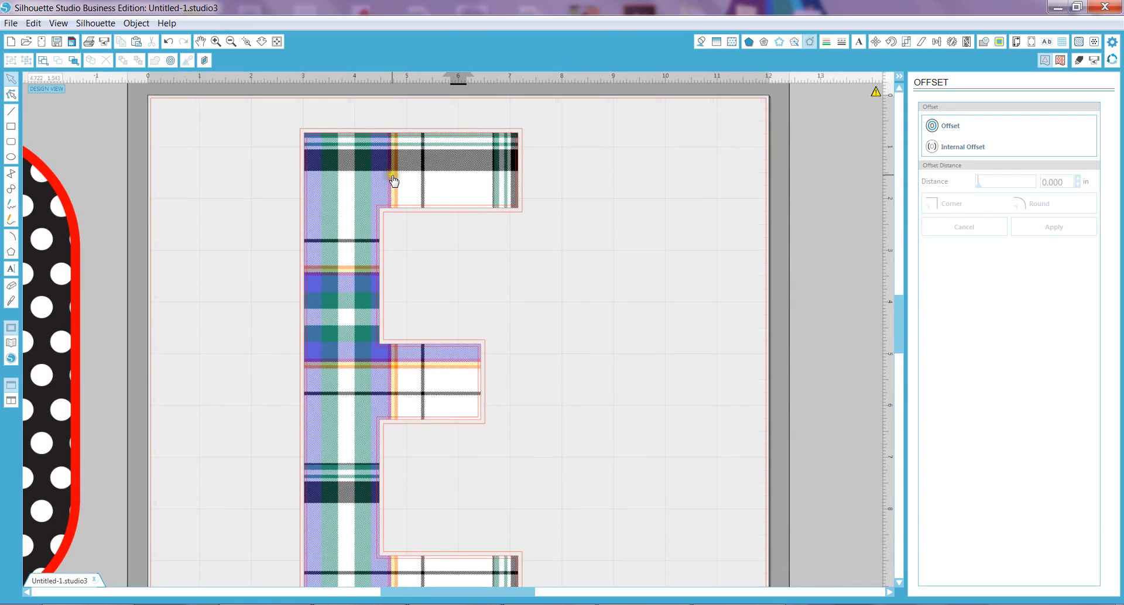
click(397, 181)
drag(396, 182, 883, 183)
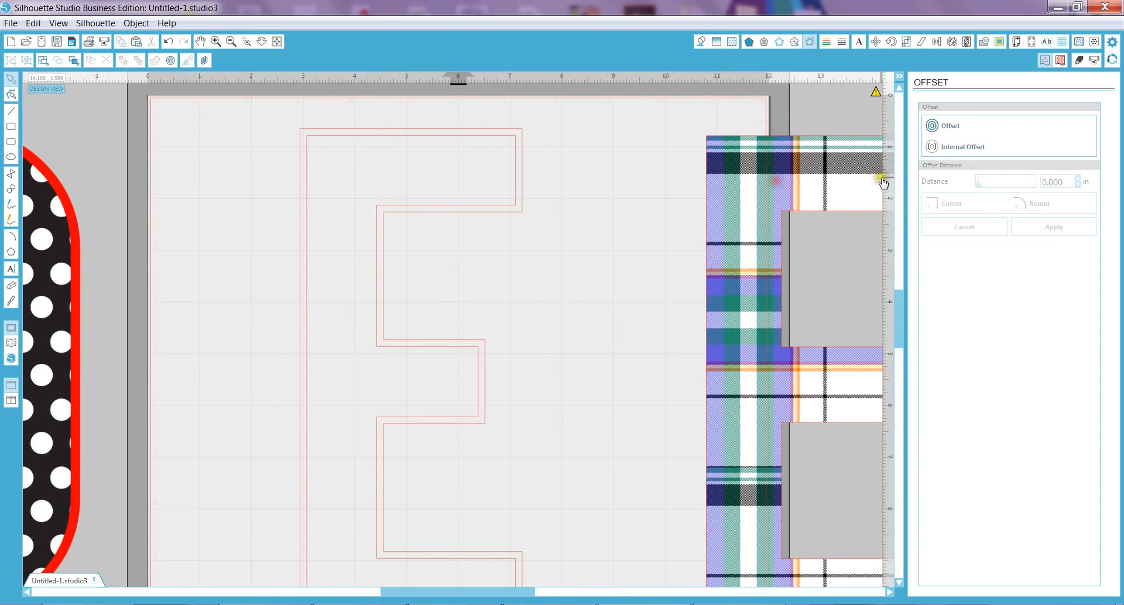
Move the sample D's red border up and to the left, off its polka-dot fill, and deselect it
mouse_move(899, 314)
mouse_down()
mouse_move(901, 283)
mouse_move(902, 308)
mouse_up()
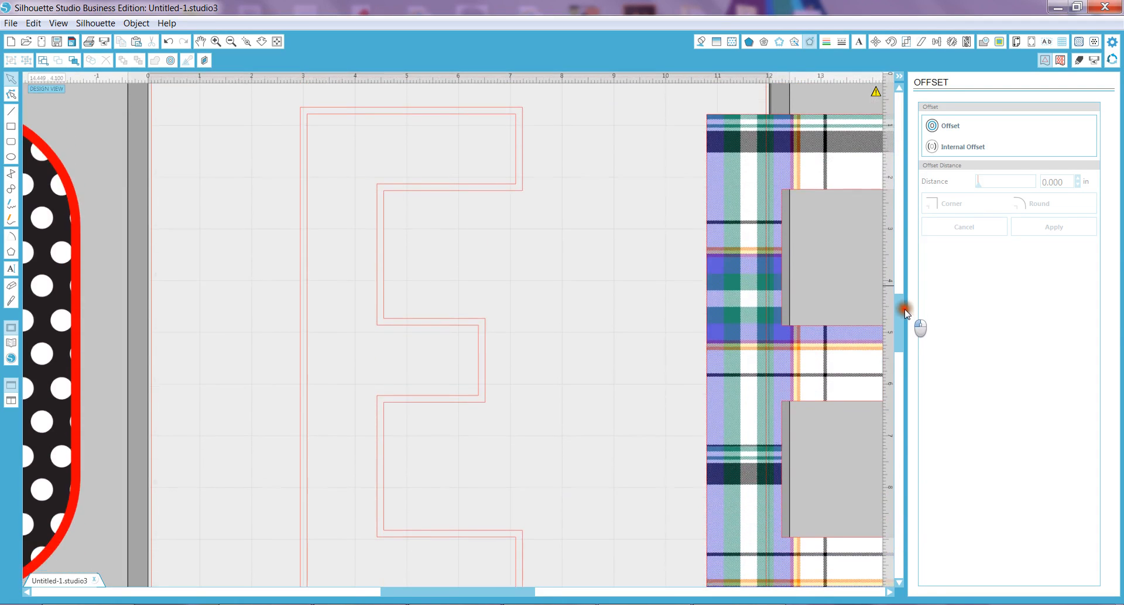
click(233, 41)
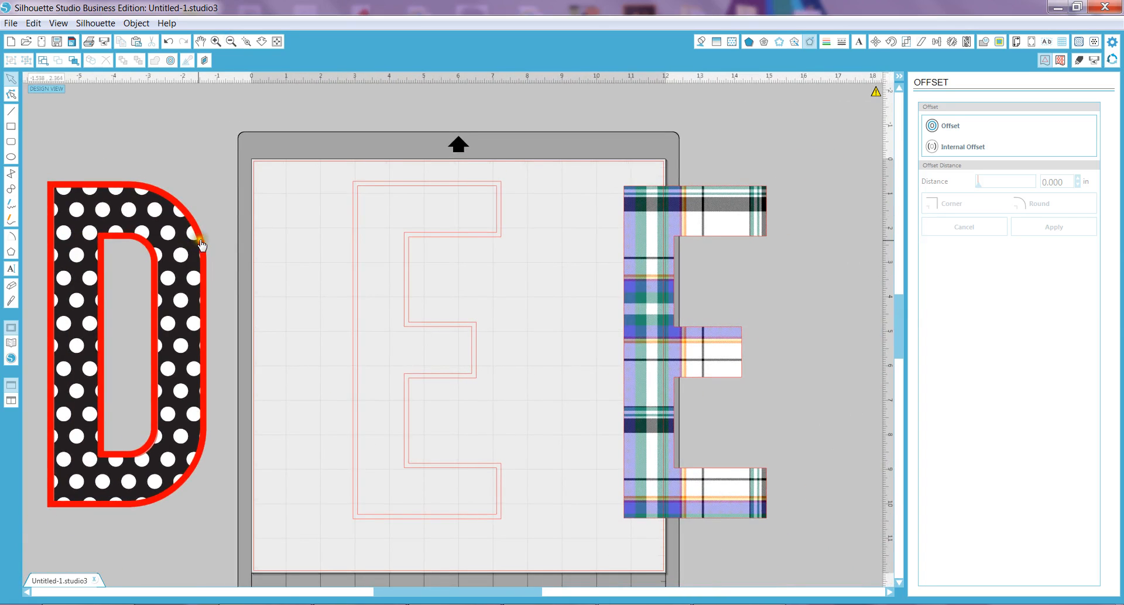
drag(201, 245, 177, 224)
click(279, 181)
Fill both E offset outlines with red and make them a compound path so they form a hollow border
drag(320, 151, 564, 485)
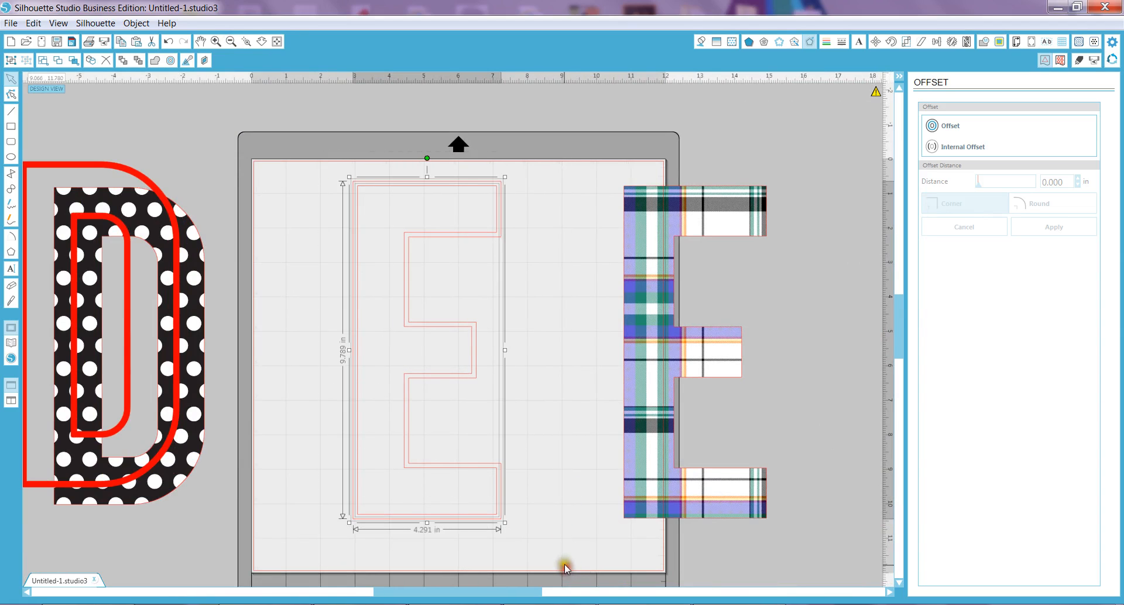
click(699, 42)
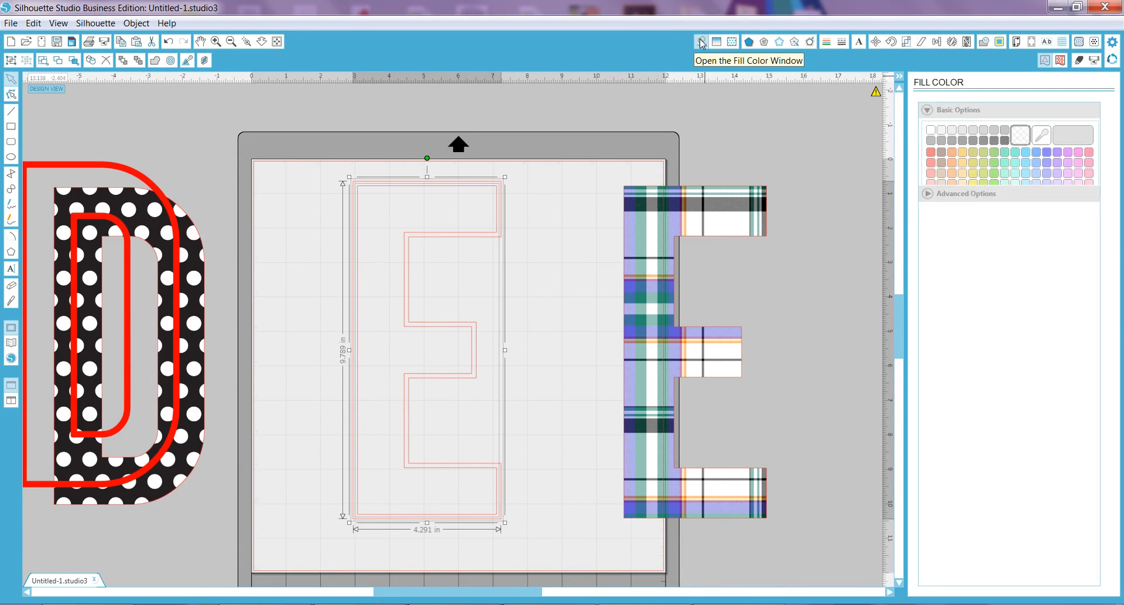
click(931, 152)
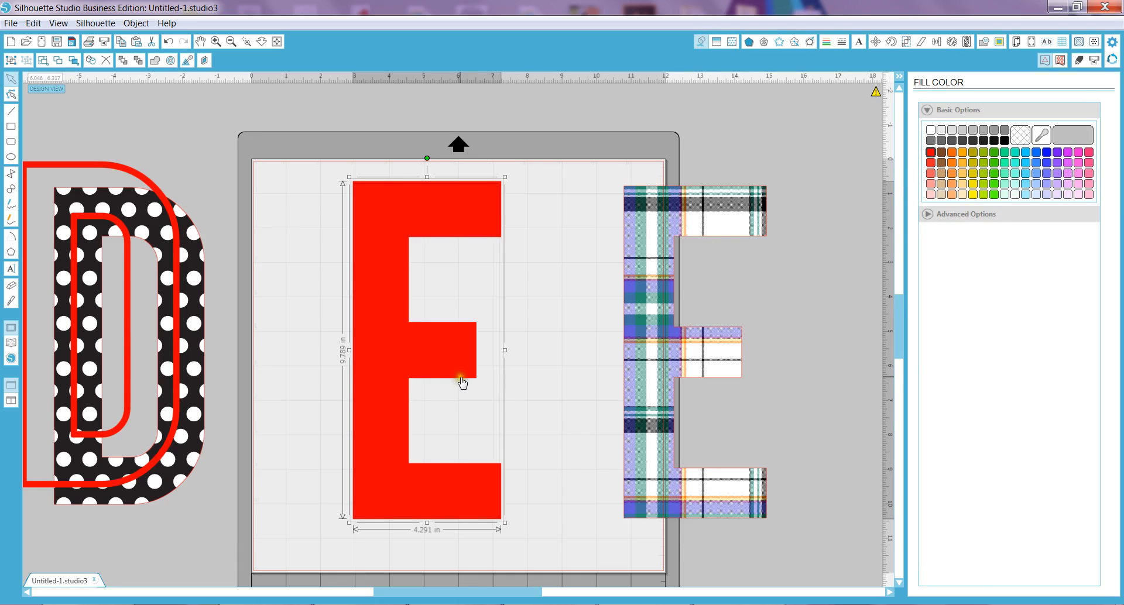
right_click(392, 308)
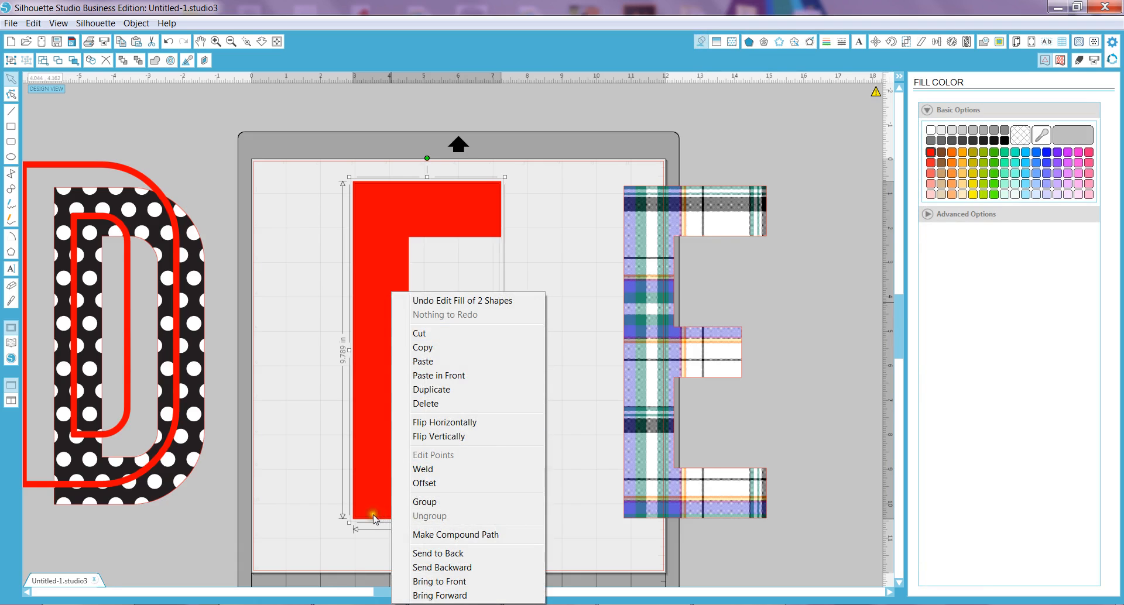
click(455, 535)
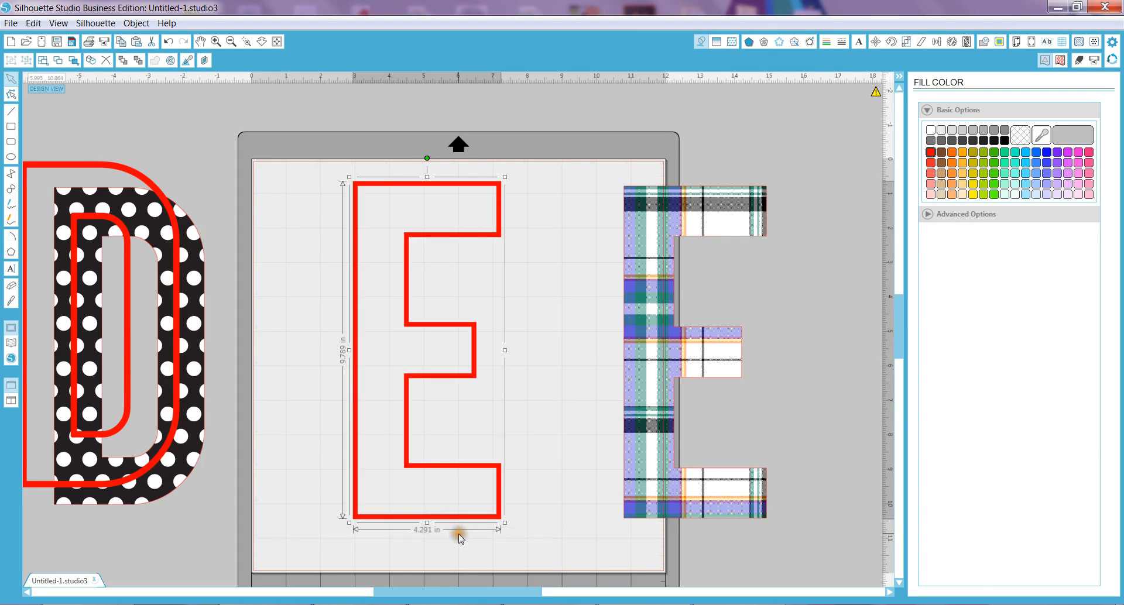
Move the plaid E back to the left so it sits aligned within the red border, and deselect it
drag(663, 385, 396, 384)
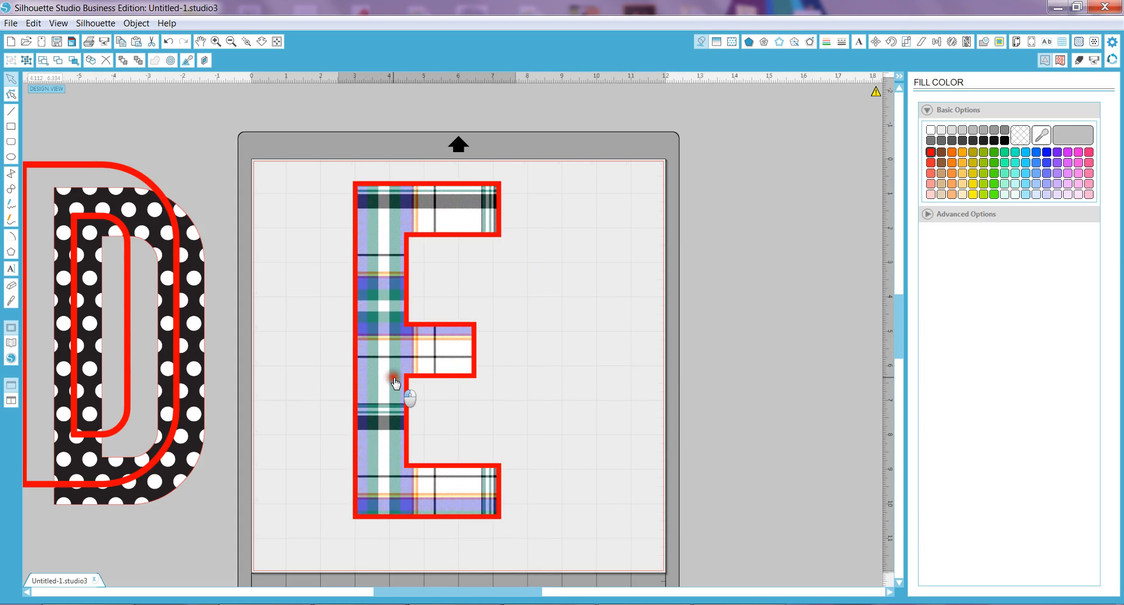
click(550, 403)
scroll(559, 443, down, 1)
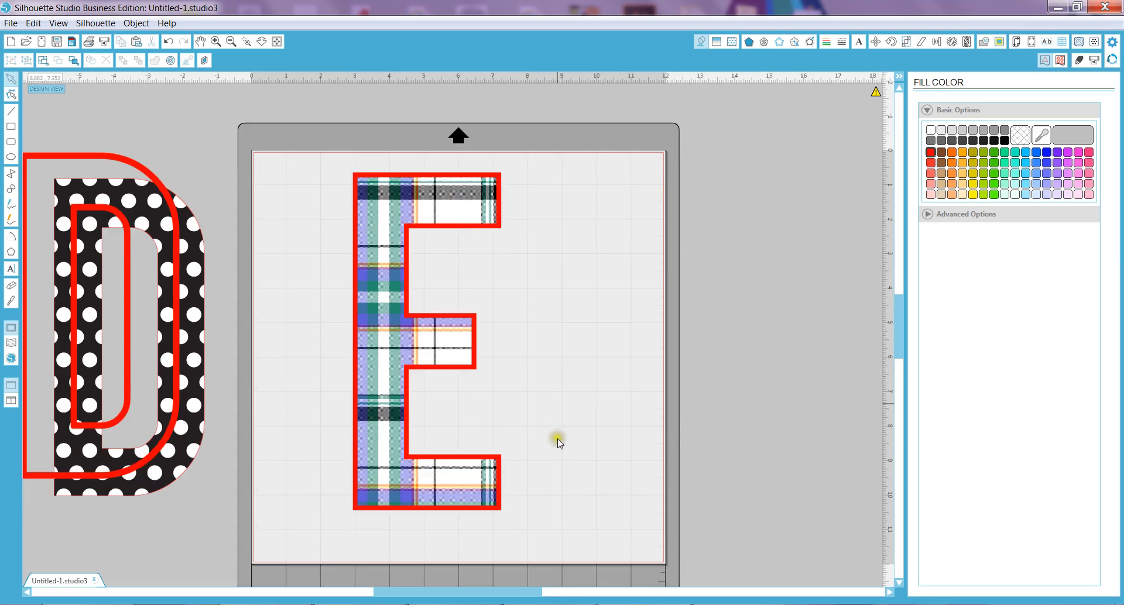
scroll(562, 462, down, 1)
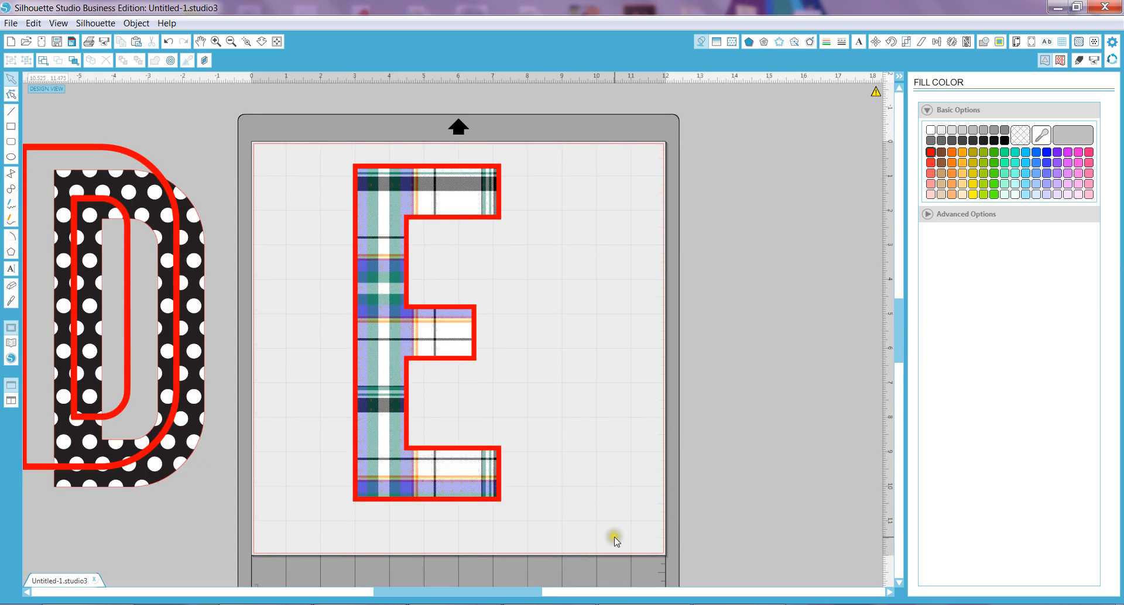